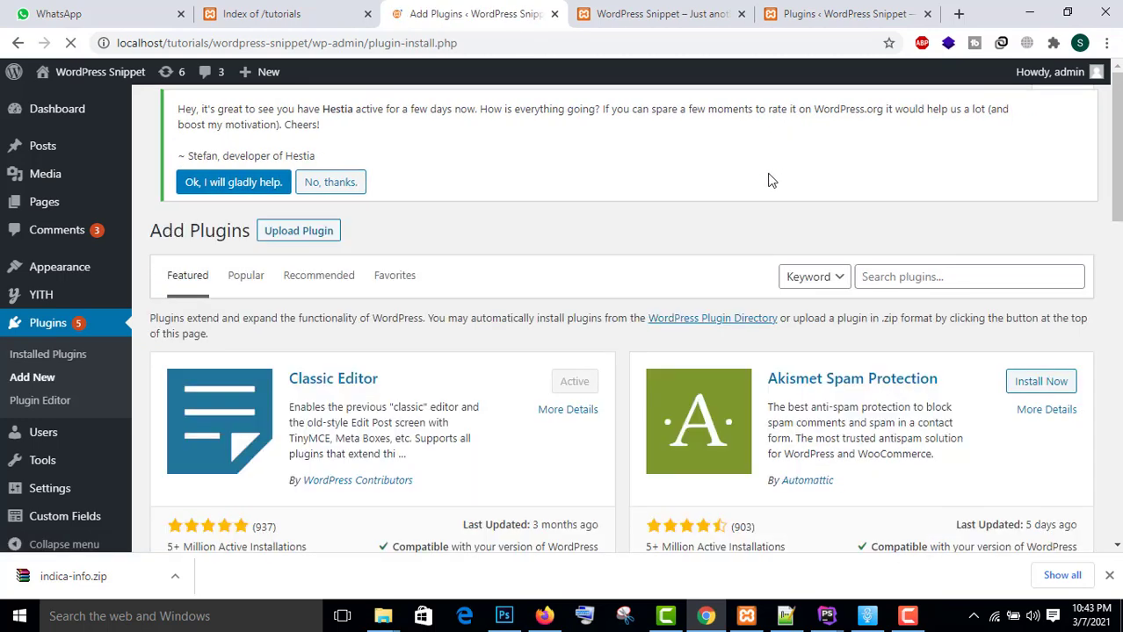
Step: Search the plugin directory for "menu icon" and activate the Menu Image, Icons made easy plugin
left_click(886, 278)
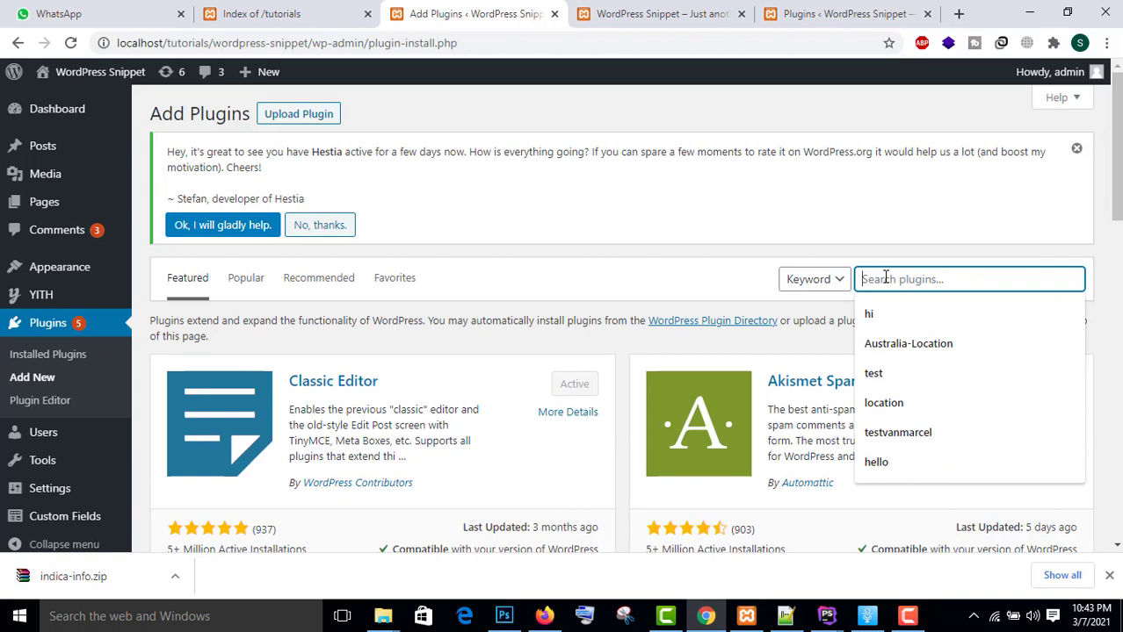
type("m")
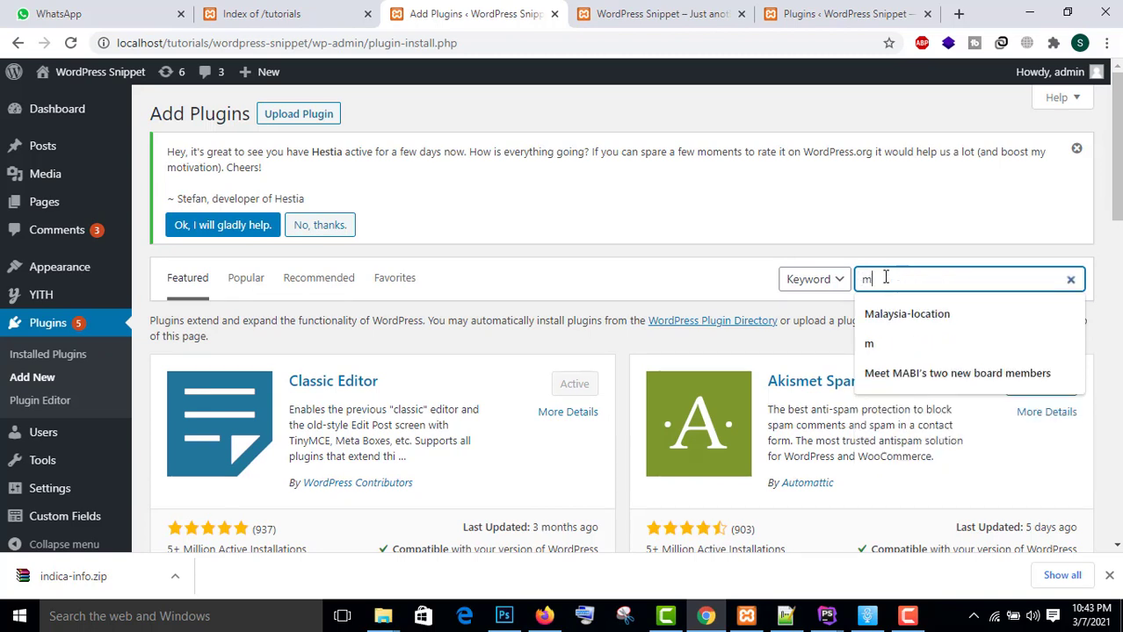
type("enu ")
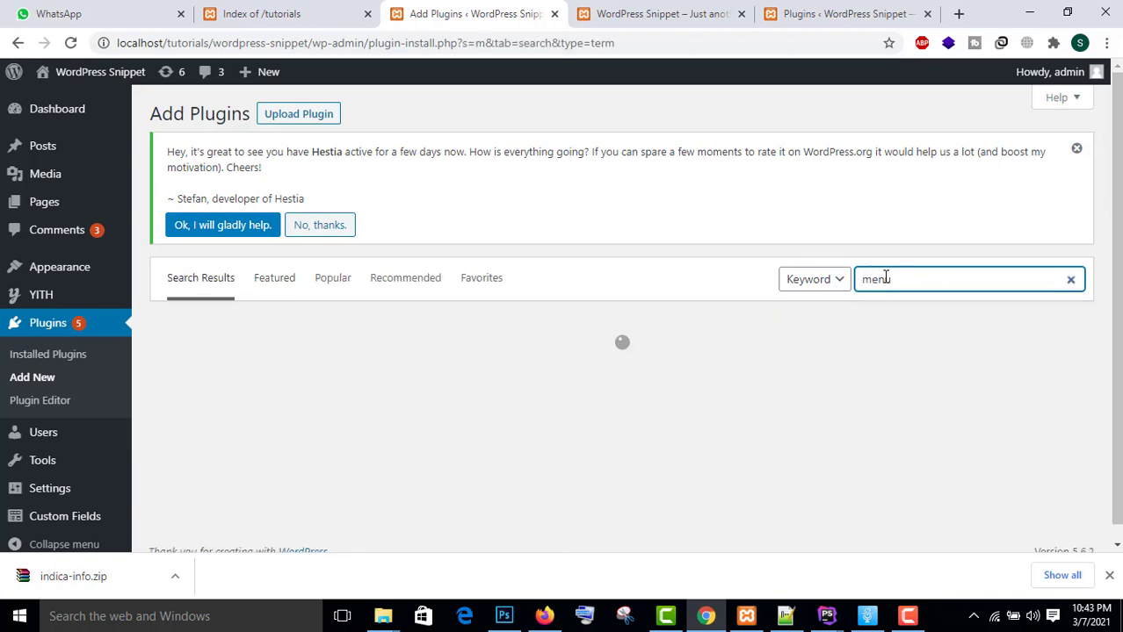
type("icon")
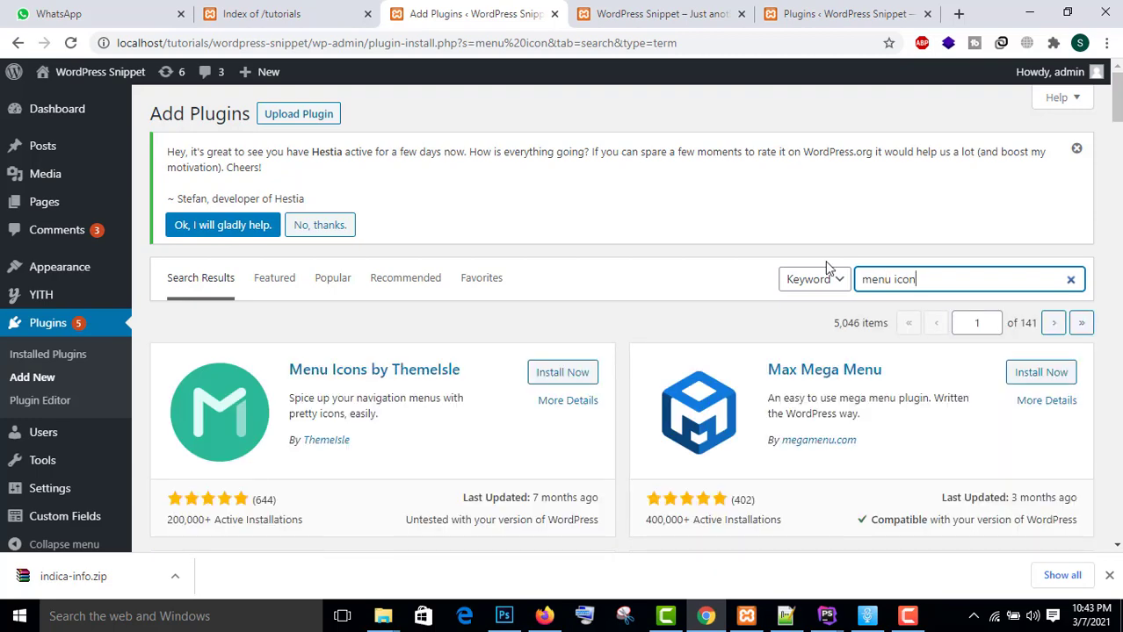
scroll(826, 268, "down", 3)
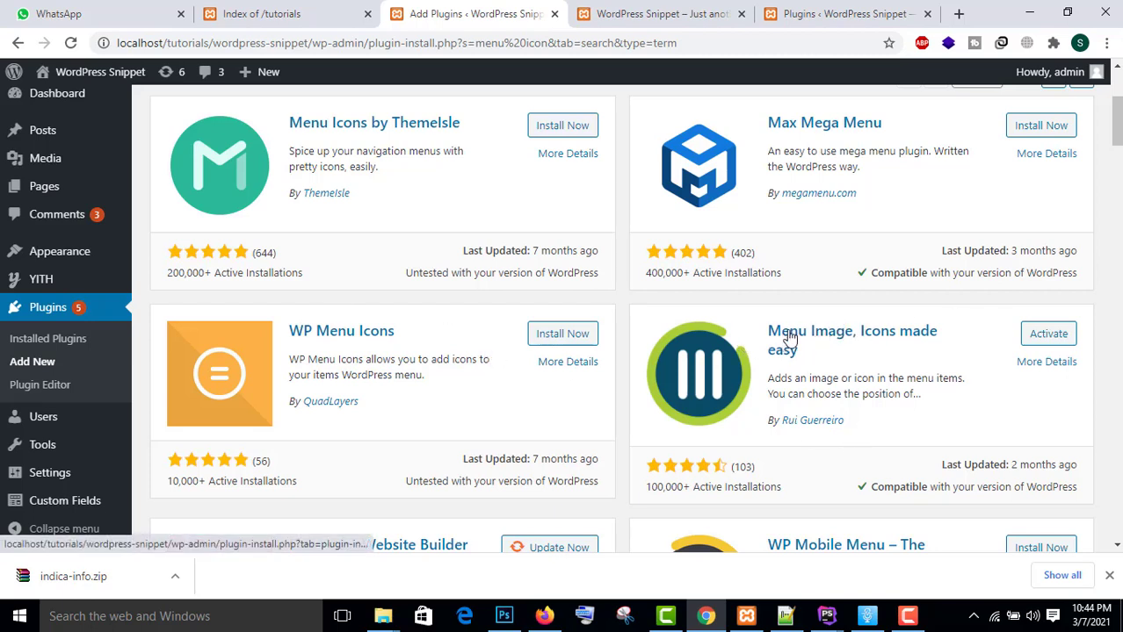
left_click(1030, 333)
scroll(917, 349, "down", 3)
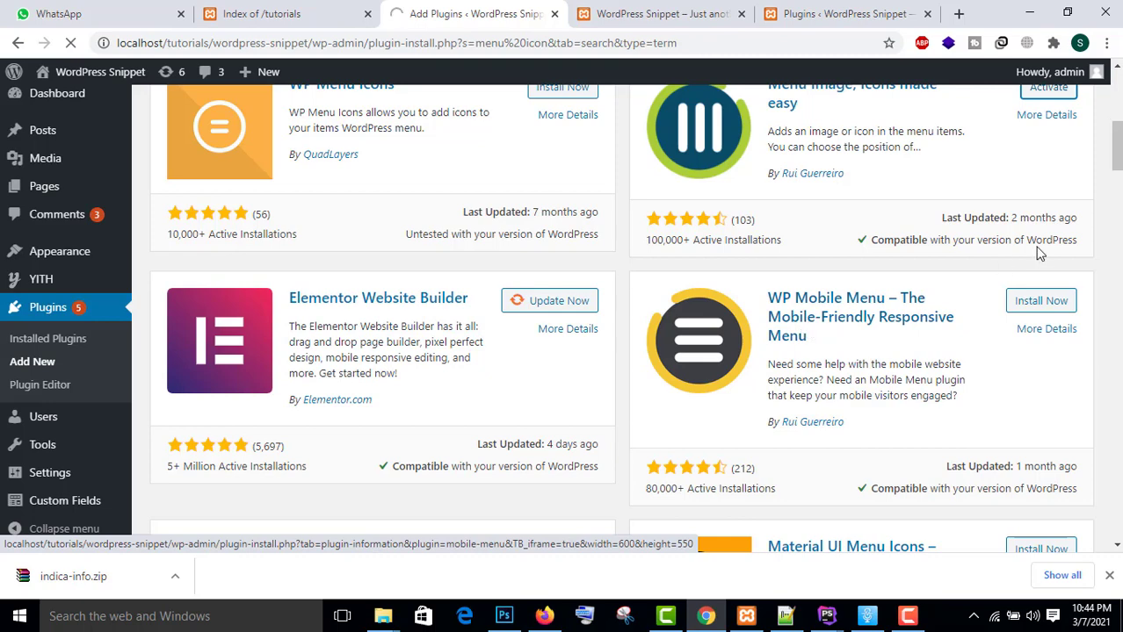
scroll(1040, 246, "up", 2)
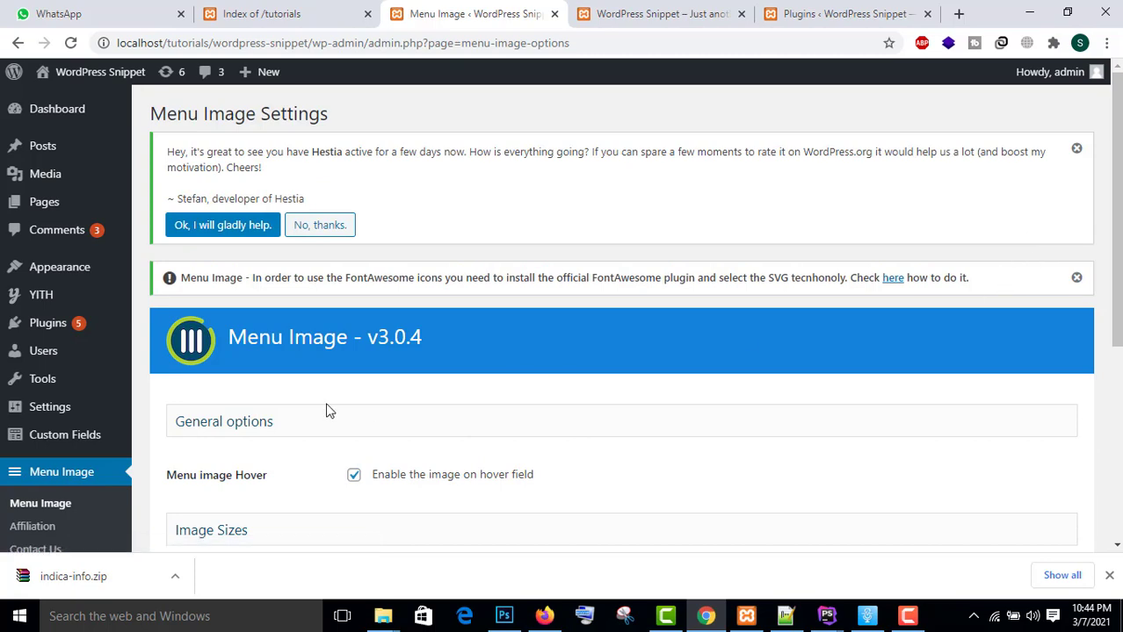
Step: Review the three menu image size options and save the Menu Image settings
scroll(329, 409, "down", 4)
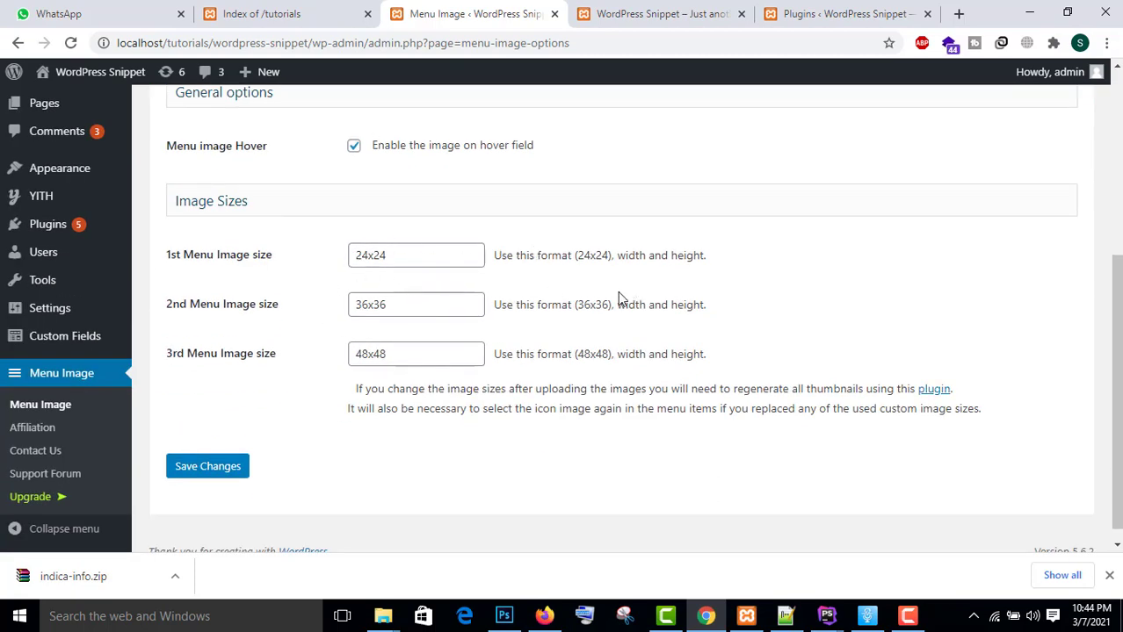
left_click(442, 304)
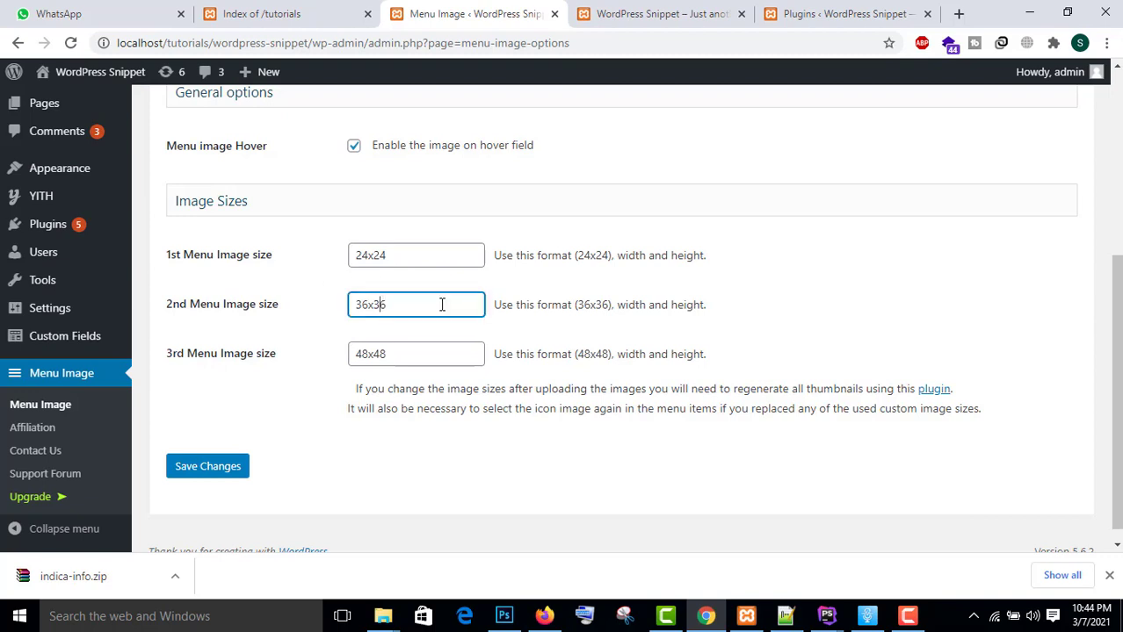
left_click(578, 351)
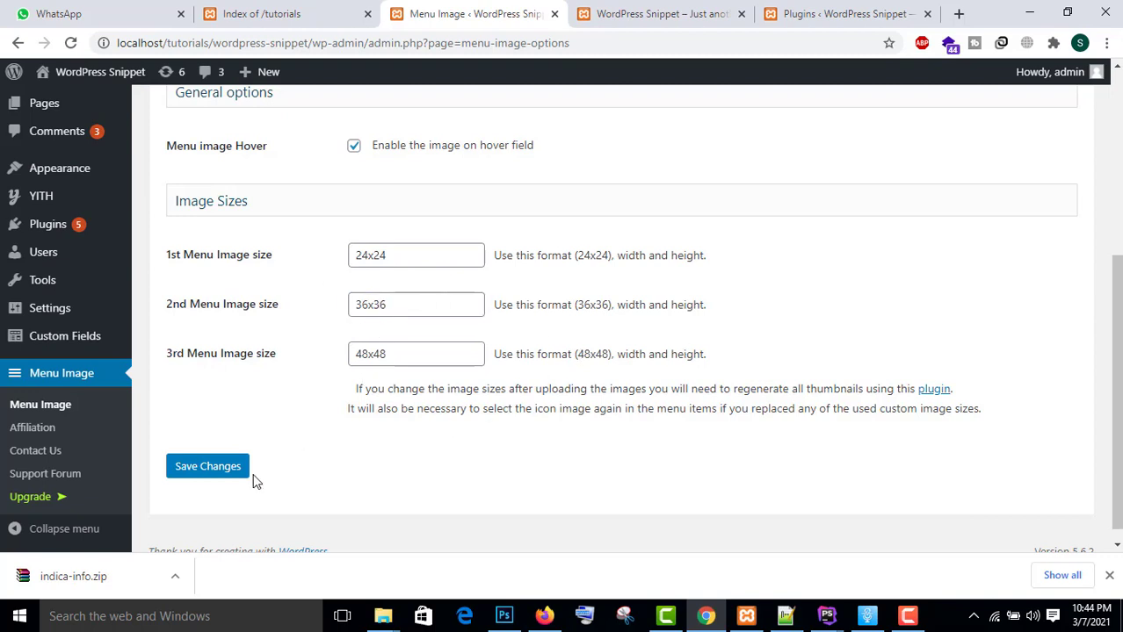
left_click(211, 469)
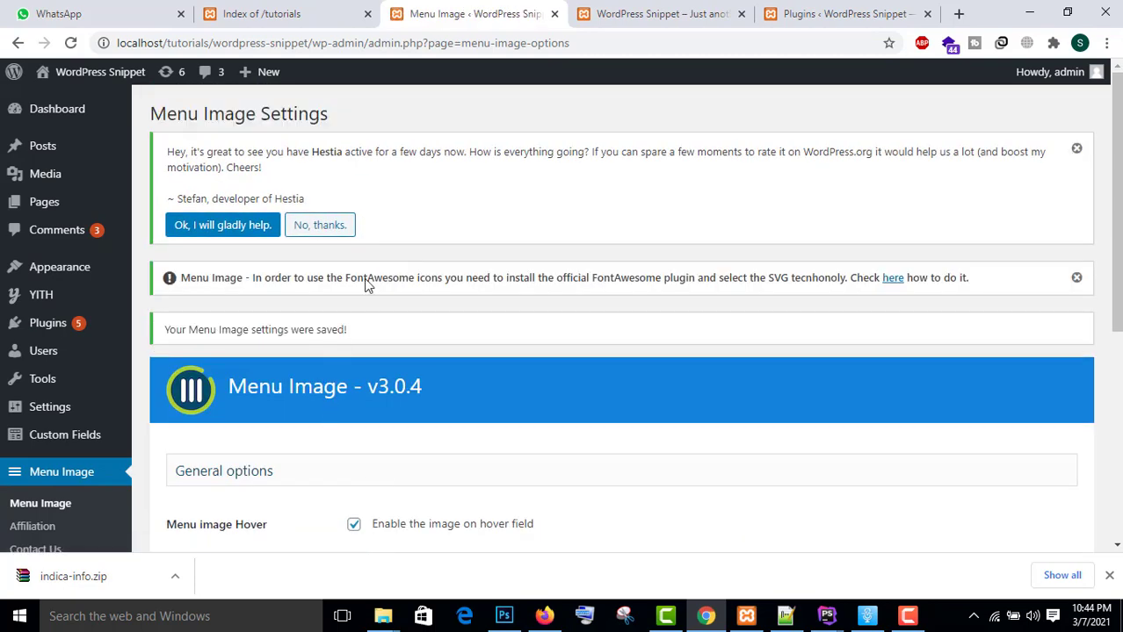
Step: Open the Header Menu for editing and set the Home item's Menu Image options to use an icon
mouse_move(103, 314)
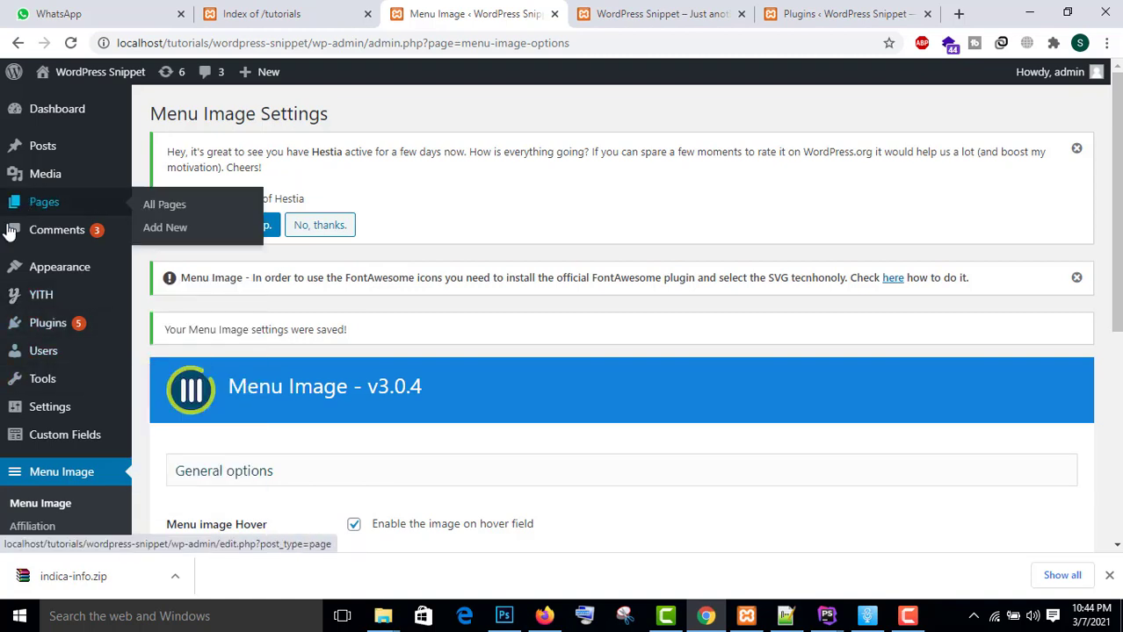
mouse_move(18, 280)
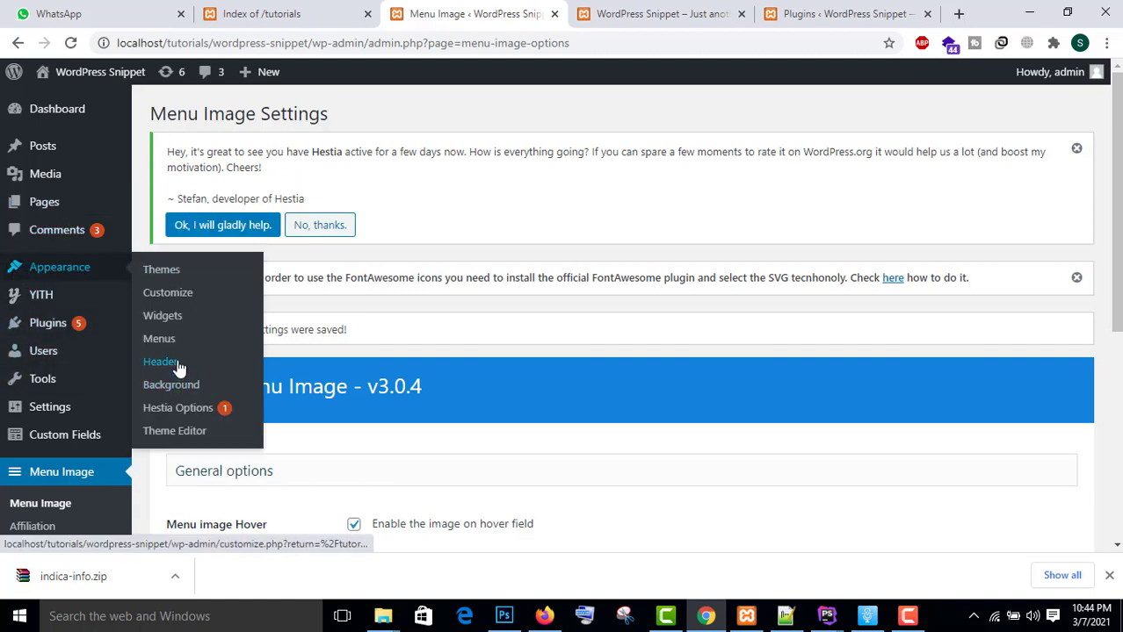
left_click(169, 343)
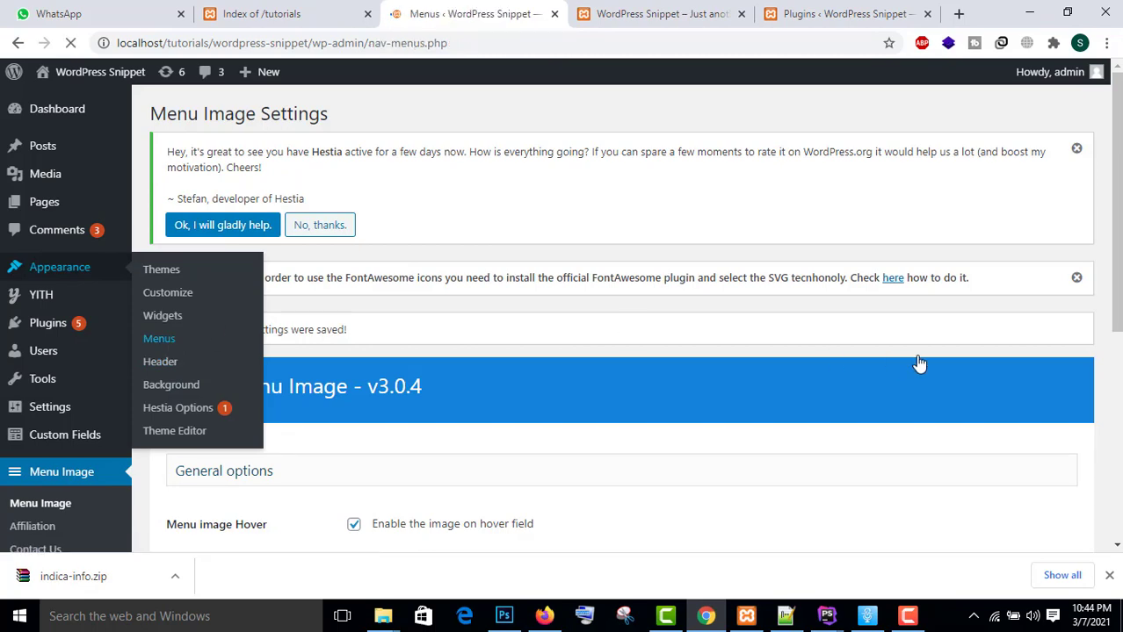
scroll(527, 290, "down", 3)
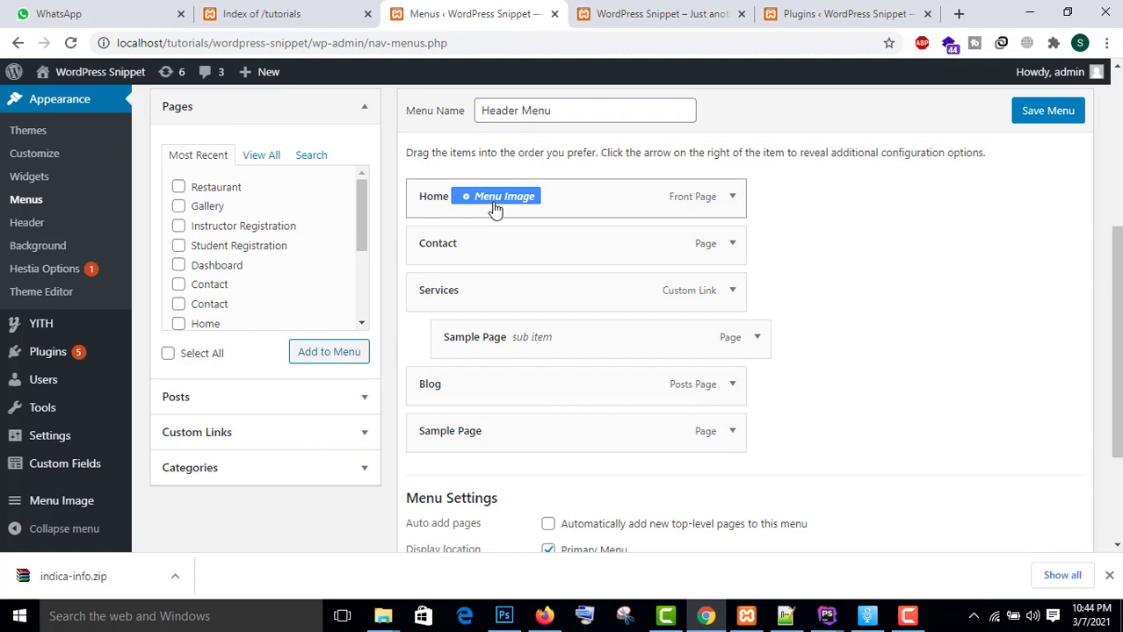
left_click(496, 197)
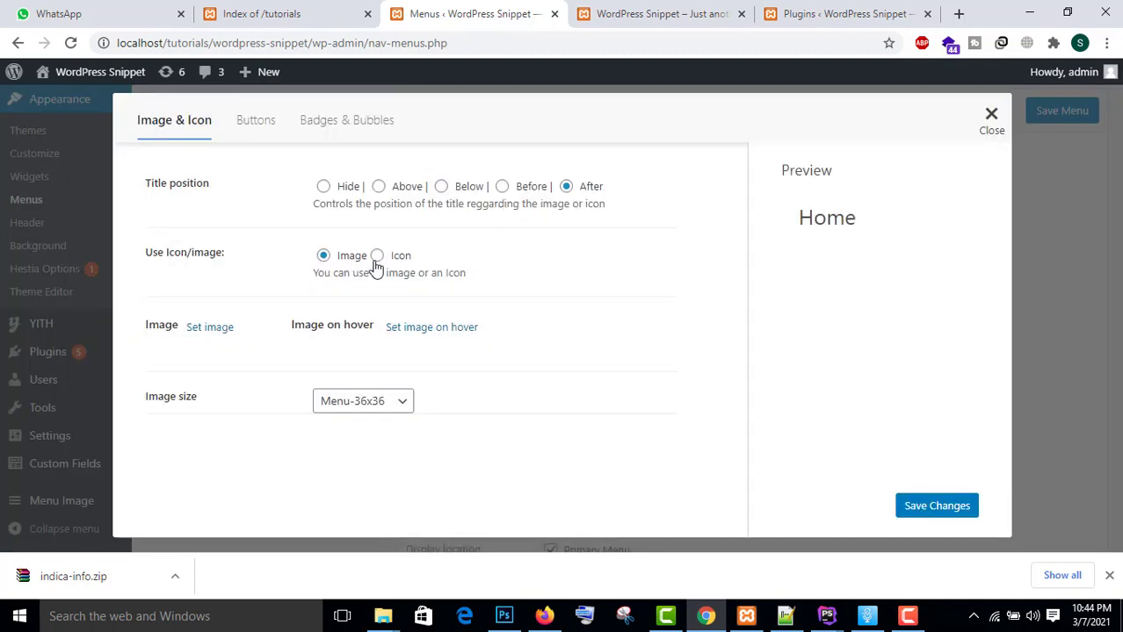
left_click(378, 257)
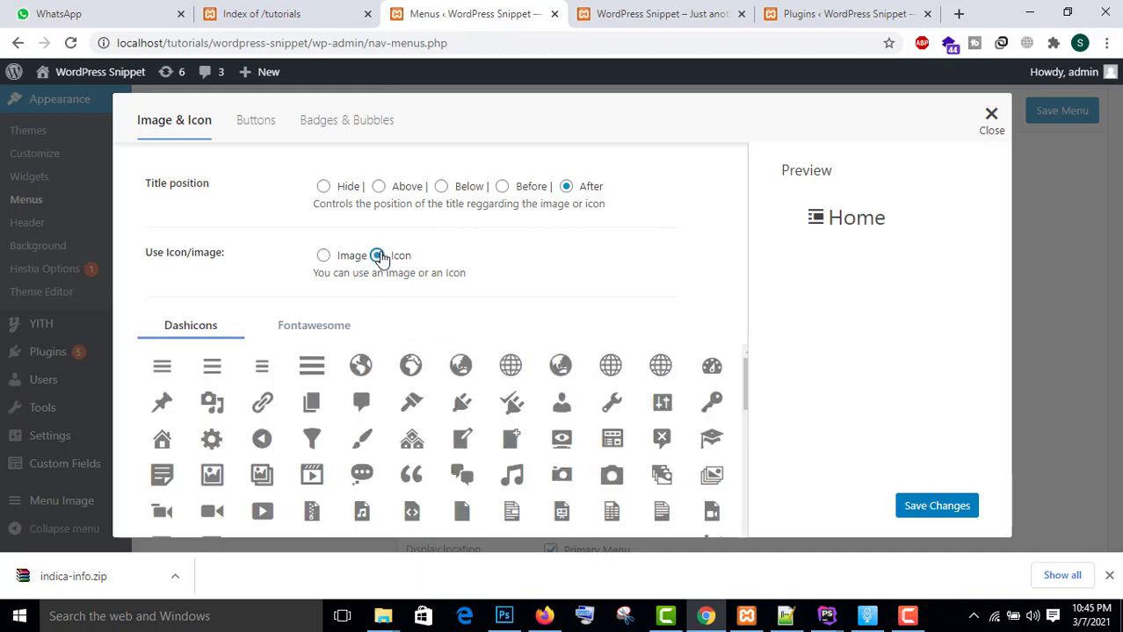
Step: Assign the storefront Dashicon to the Home item, save the changes and close its Menu Image settings
scroll(509, 386, "down", 5)
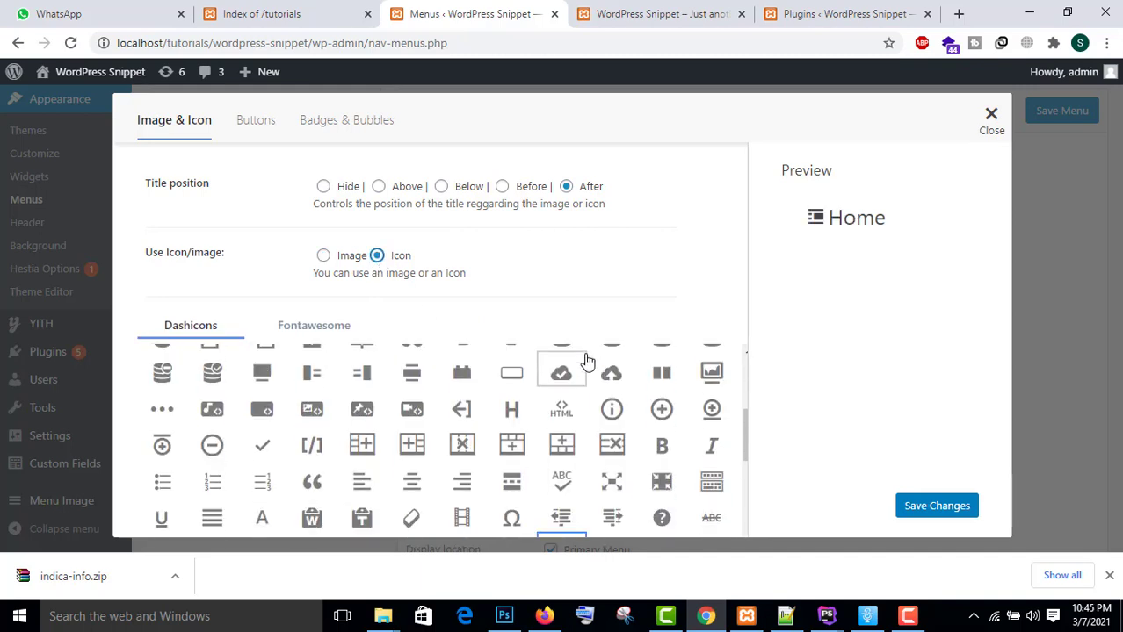
scroll(393, 379, "down", 4)
scroll(393, 379, "down", 2)
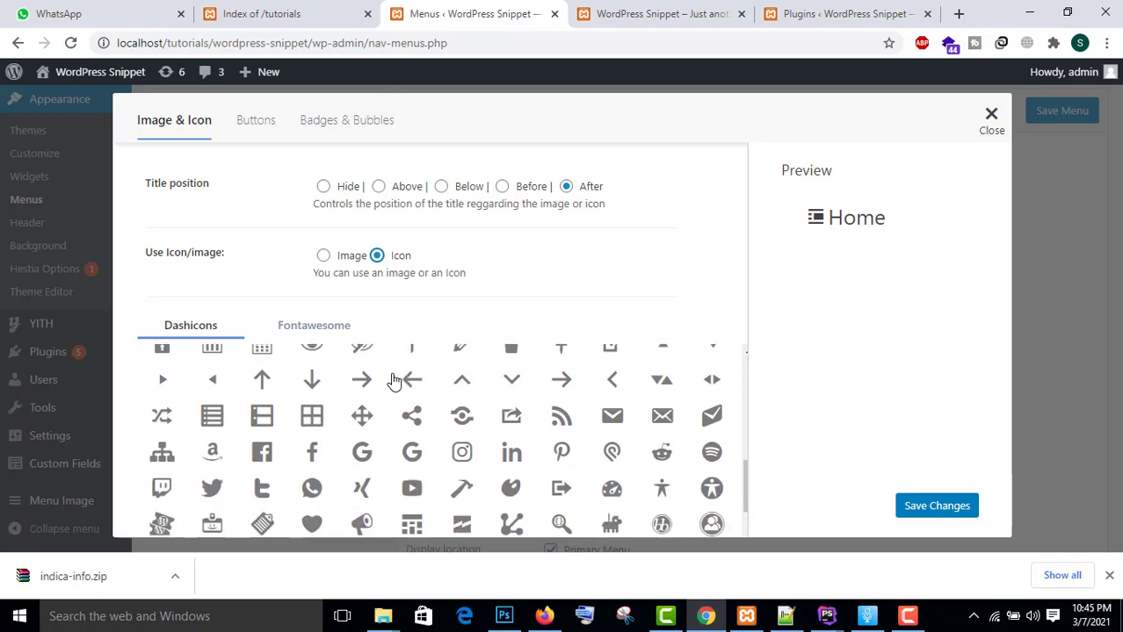
scroll(464, 444, "down", 3)
scroll(474, 446, "down", 3)
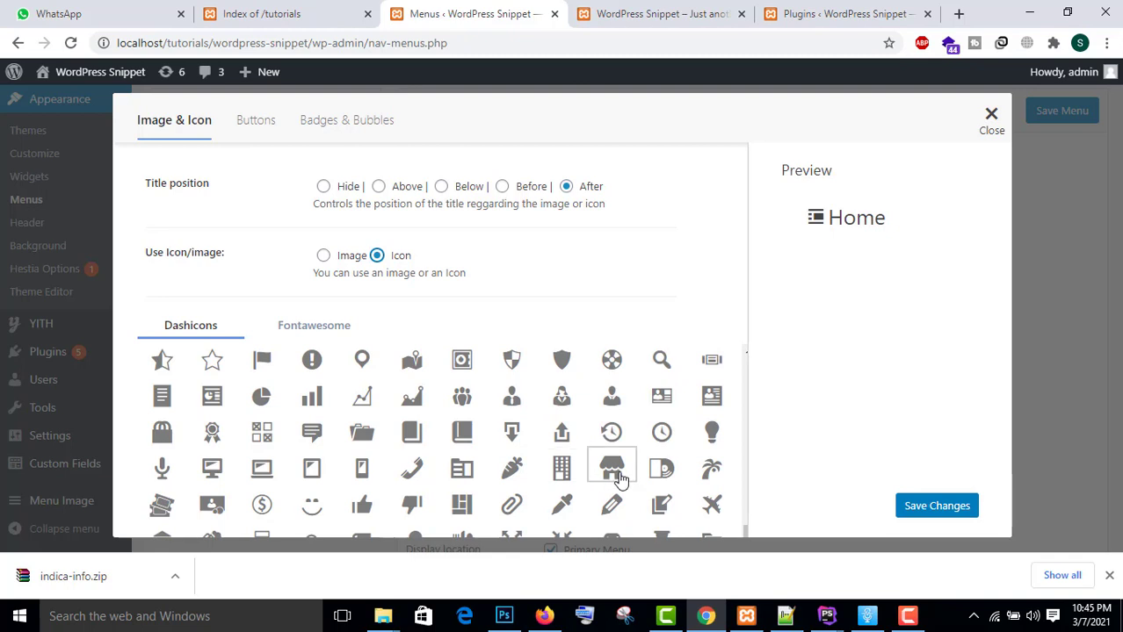
left_click(619, 477)
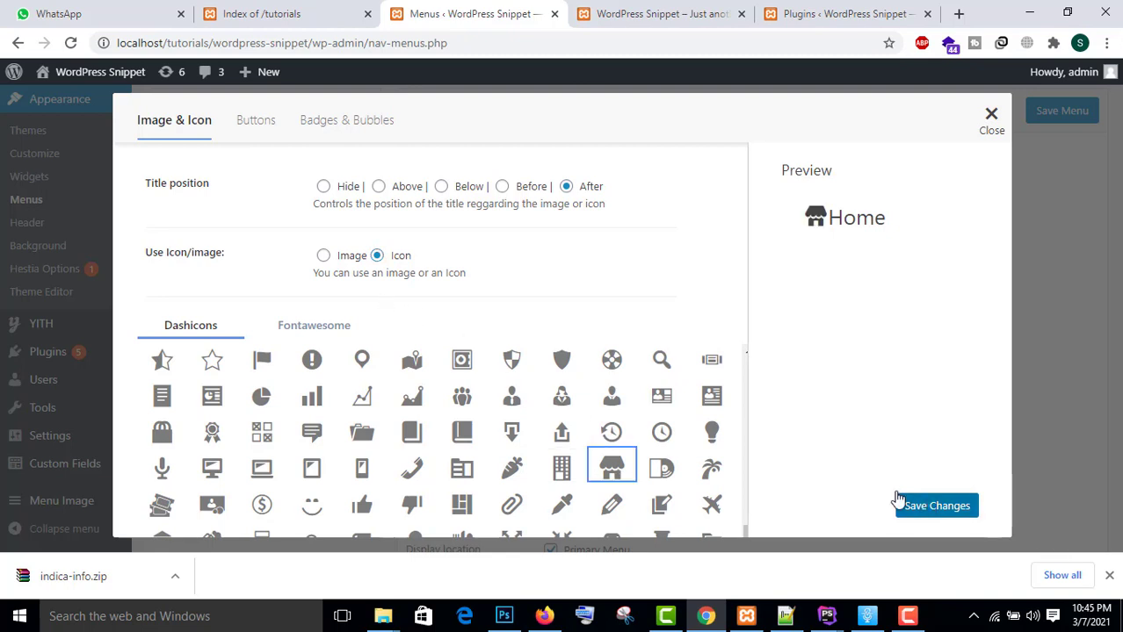
scroll(712, 395, "down", 2)
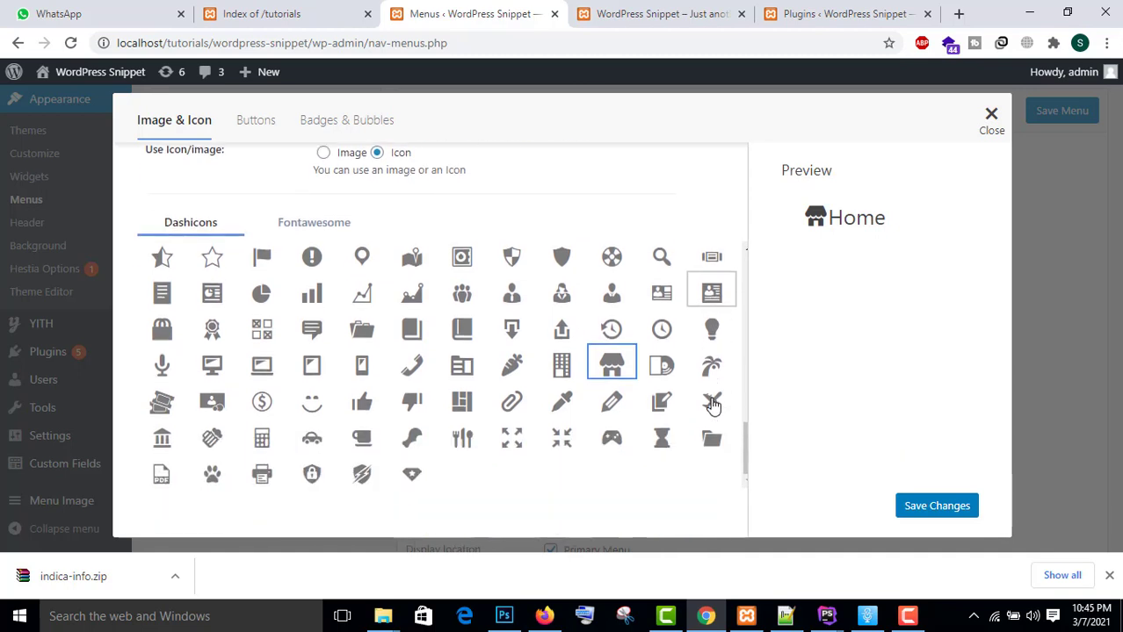
left_click(957, 508)
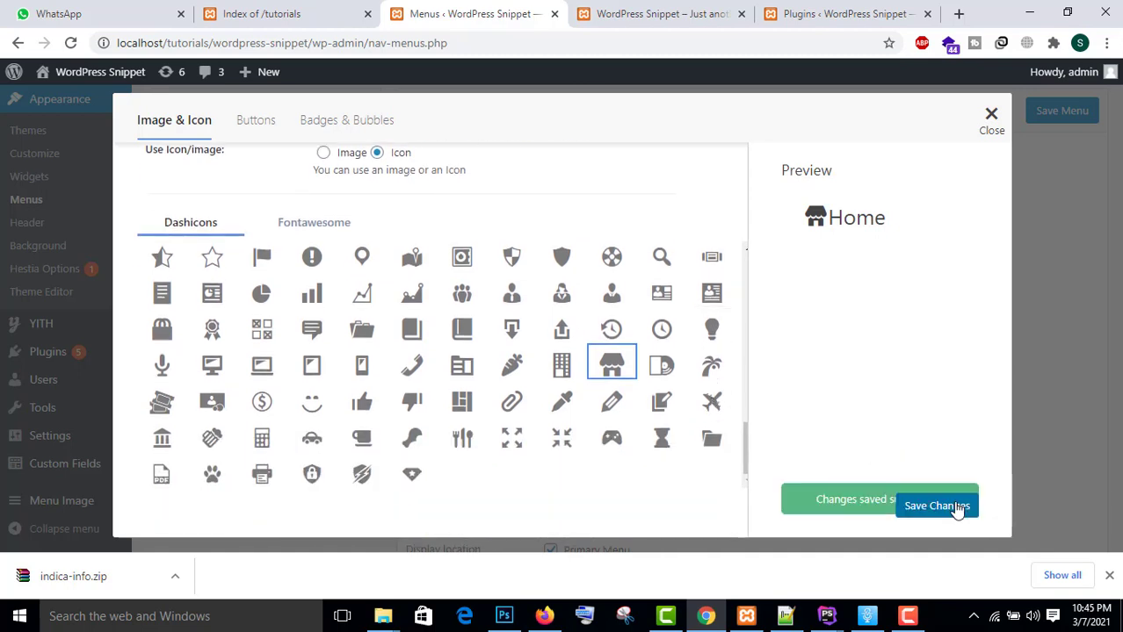
left_click(991, 116)
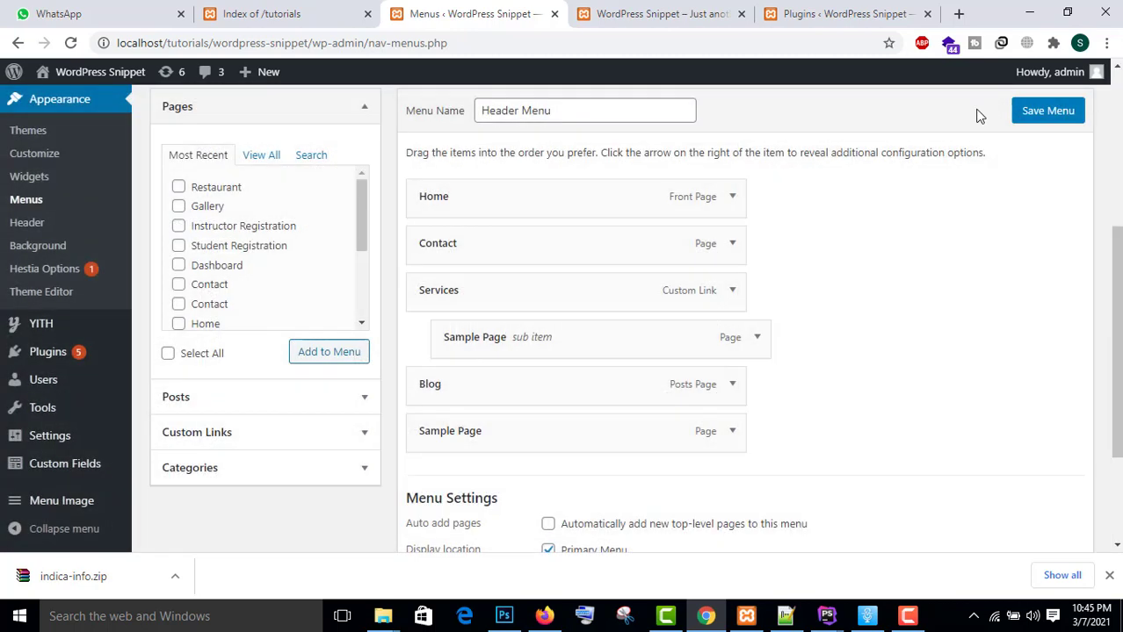
Step: Reload the site's front page to check the Home item's icon, and return to the menu editor
left_click(716, 10)
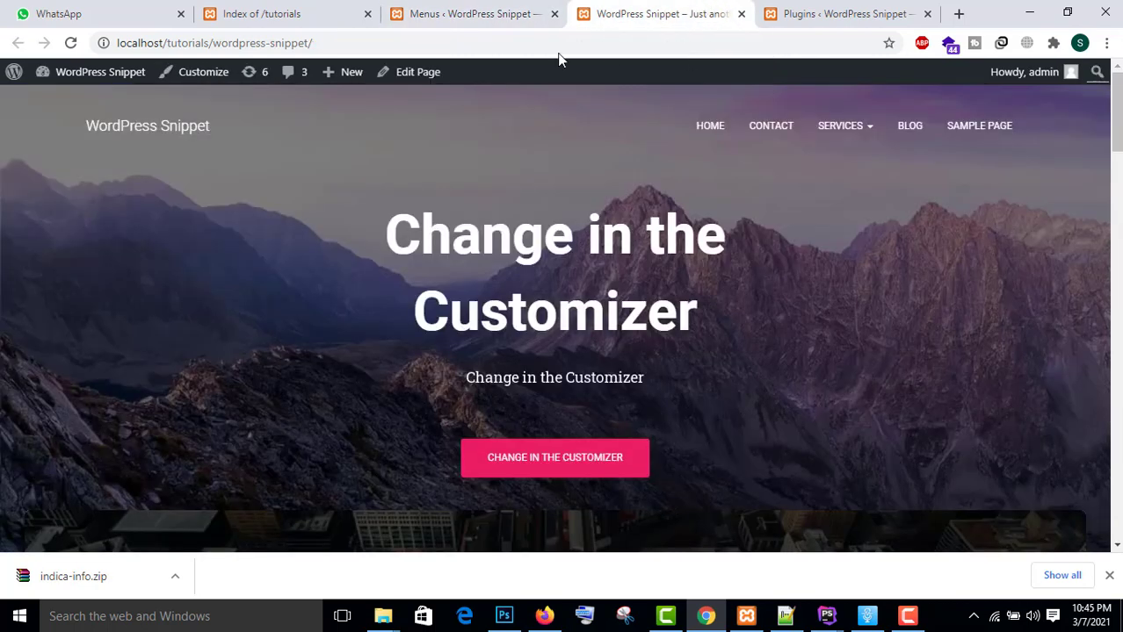
left_click(70, 43)
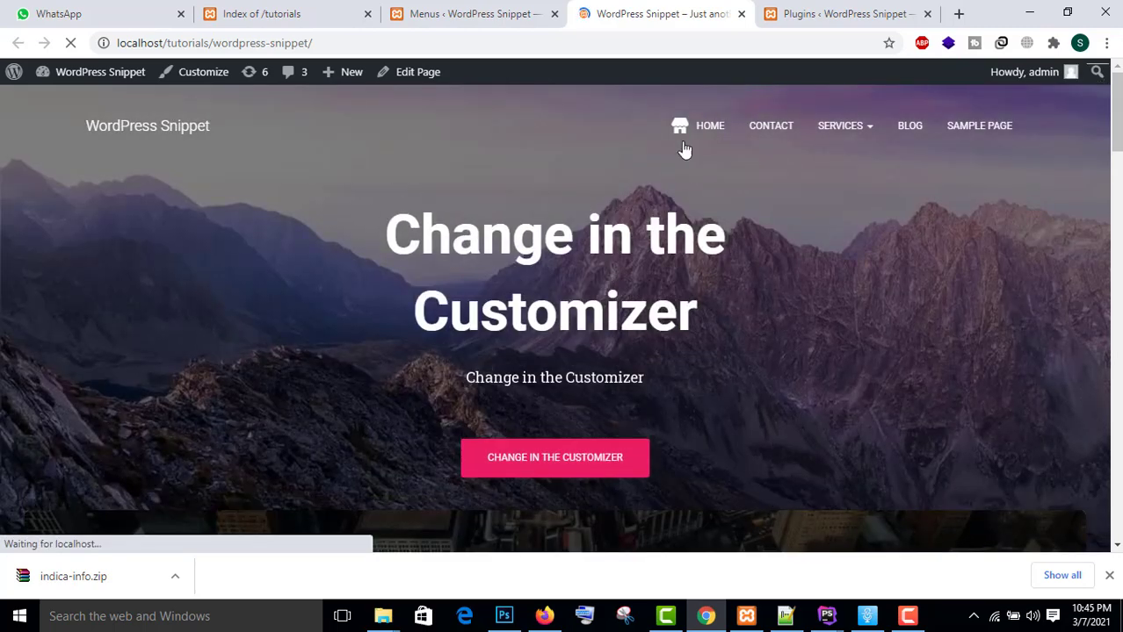
left_click(496, 14)
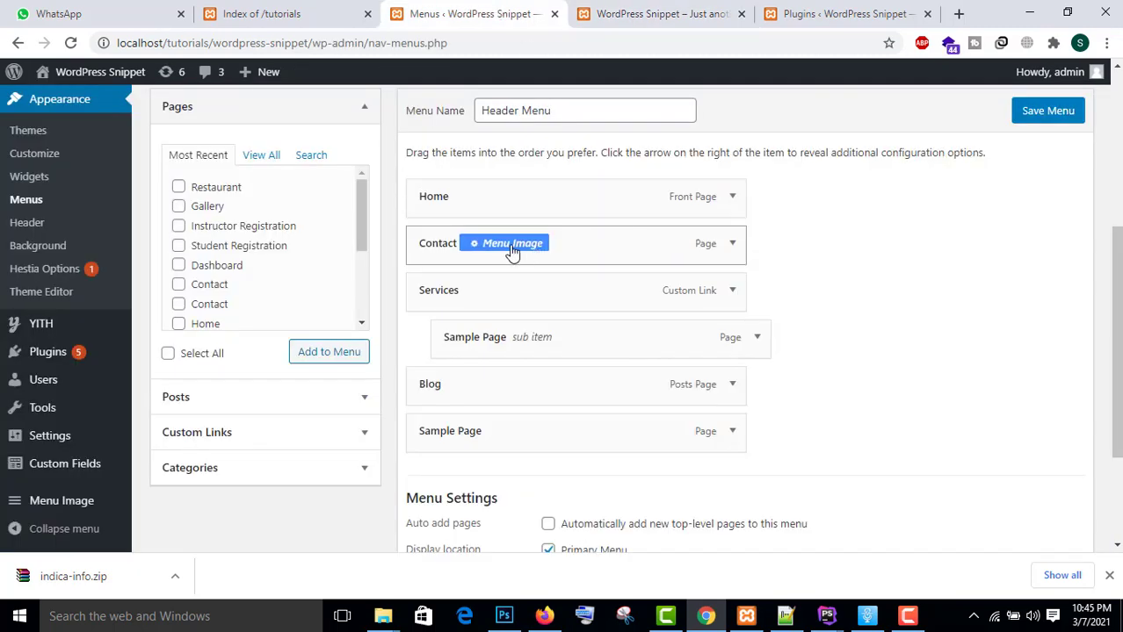
Step: Give the Contact menu item the person Dashicon, save the changes and close its Menu Image settings
left_click(513, 253)
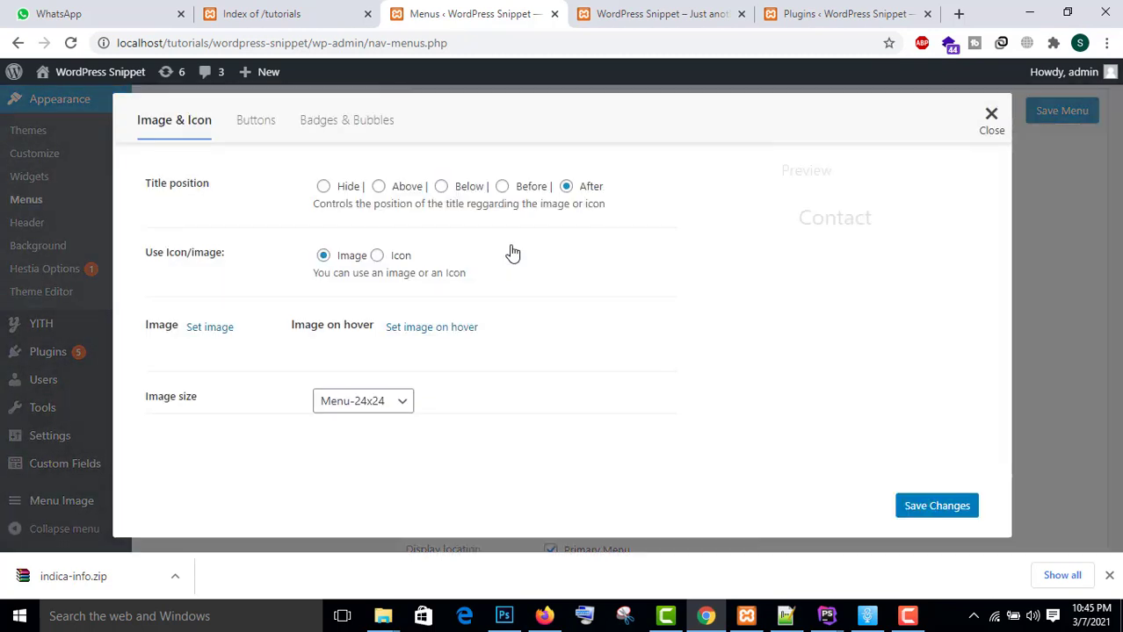
left_click(378, 256)
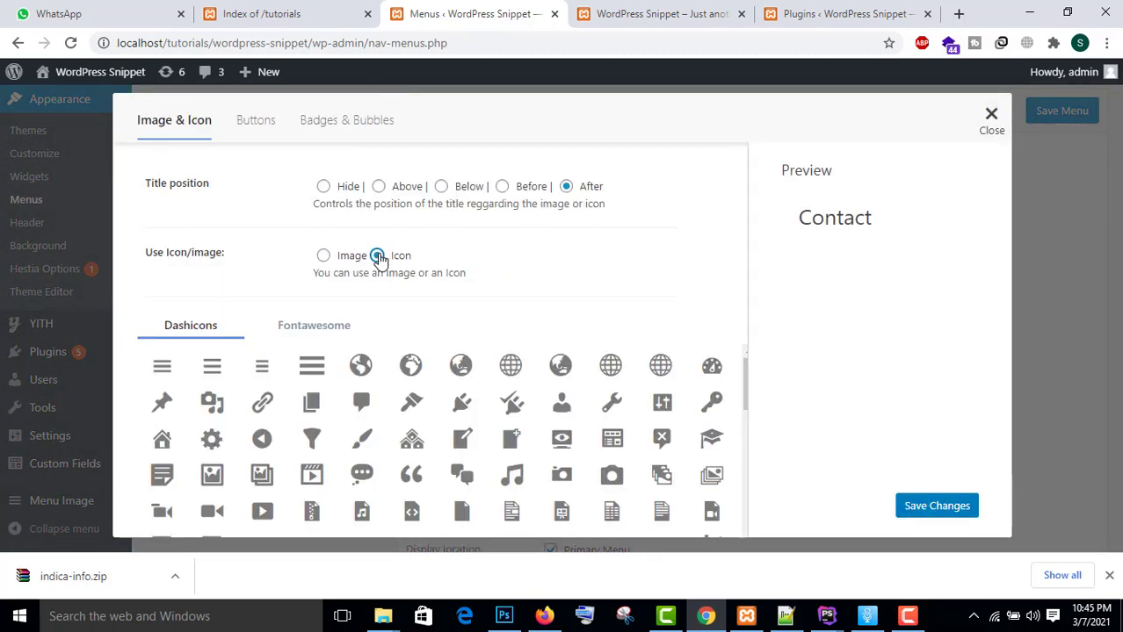
scroll(554, 336, "down", 1)
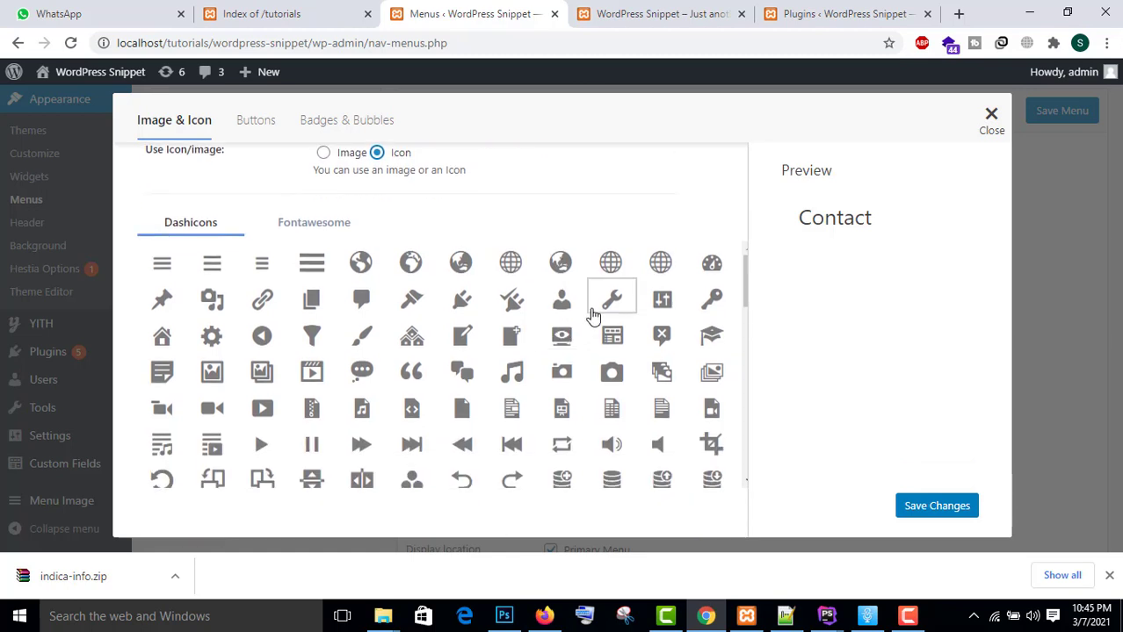
left_click(567, 306)
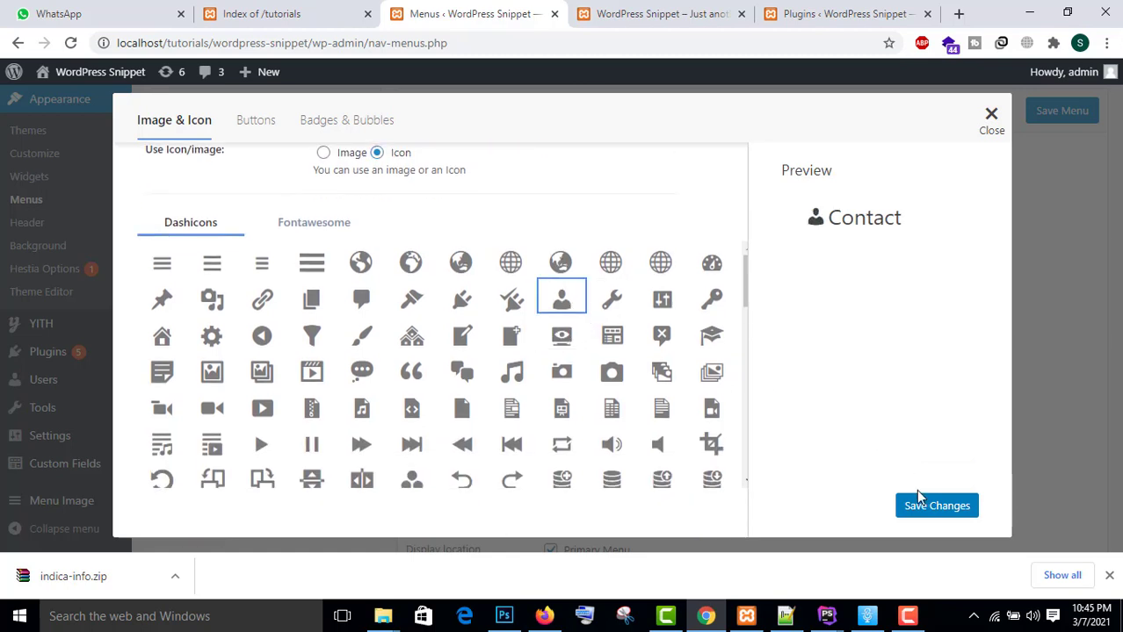
left_click(922, 513)
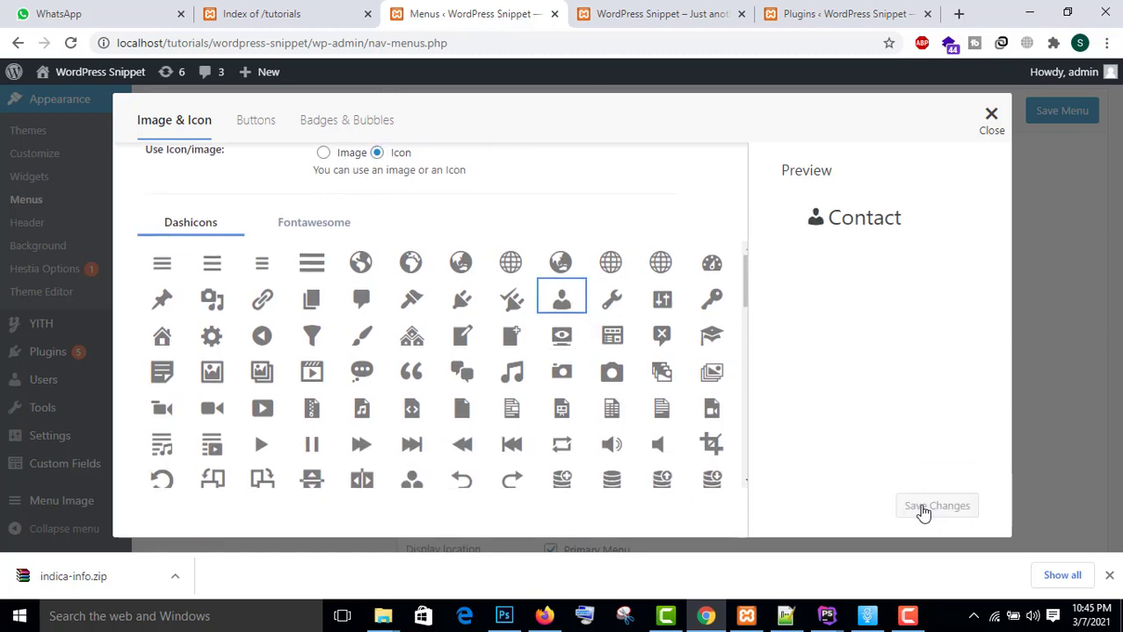
left_click(994, 118)
Step: Reload the site's front page to check the Contact item's icon, and return to the menu editor
left_click(672, 11)
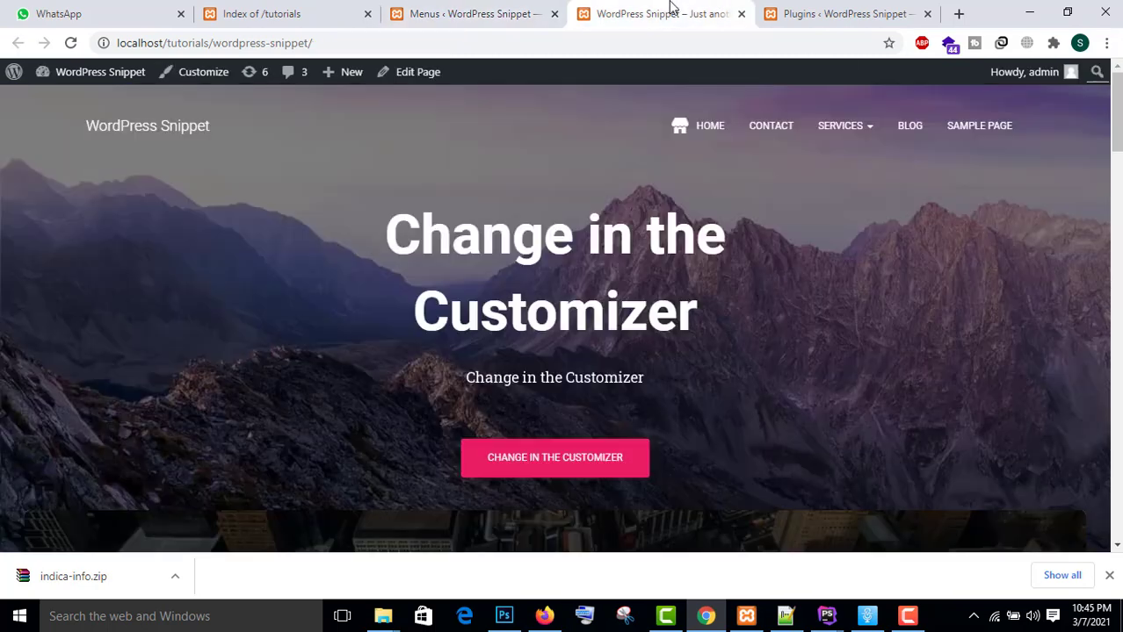
left_click(70, 42)
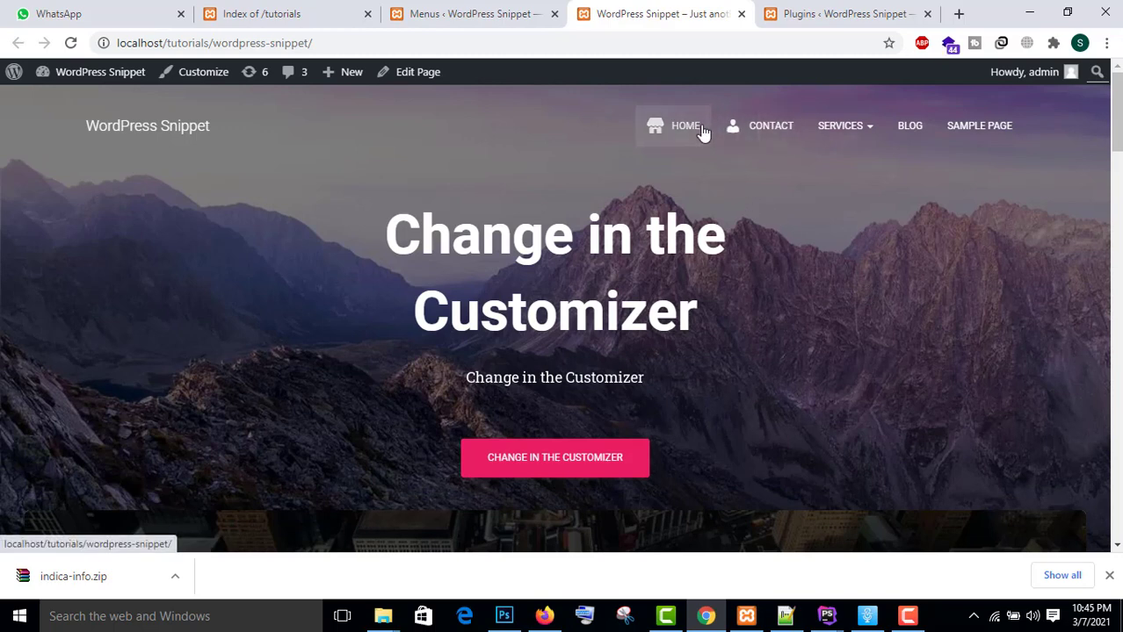
left_click(457, 8)
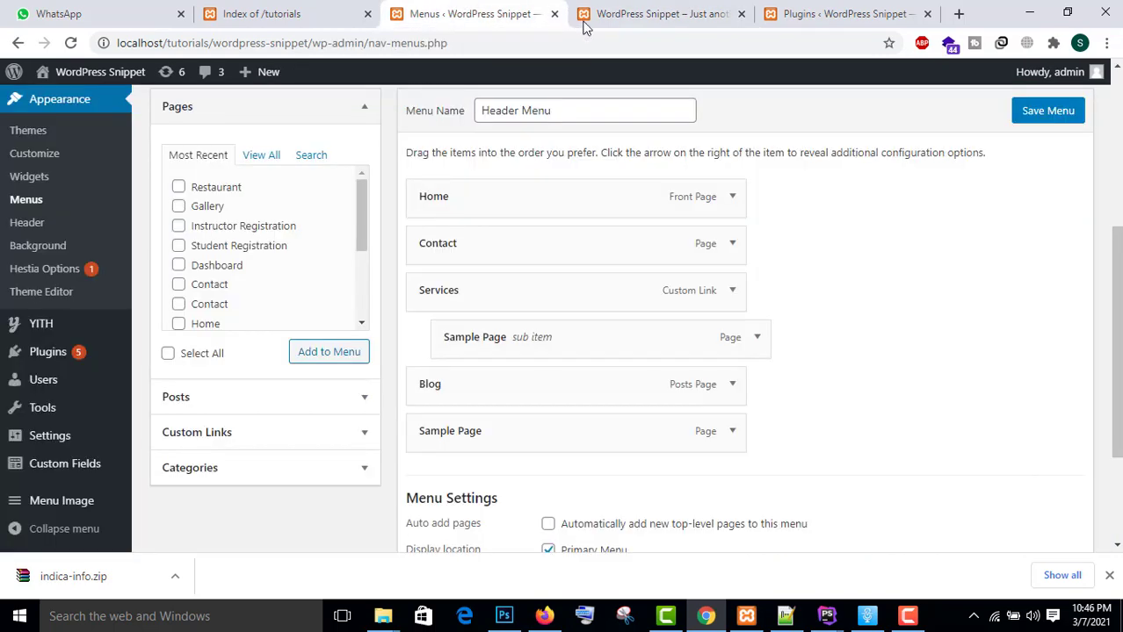
Step: Switch the Home item's Menu Image settings from icon to image and set the image size to Menu-24x24
mouse_move(732, 198)
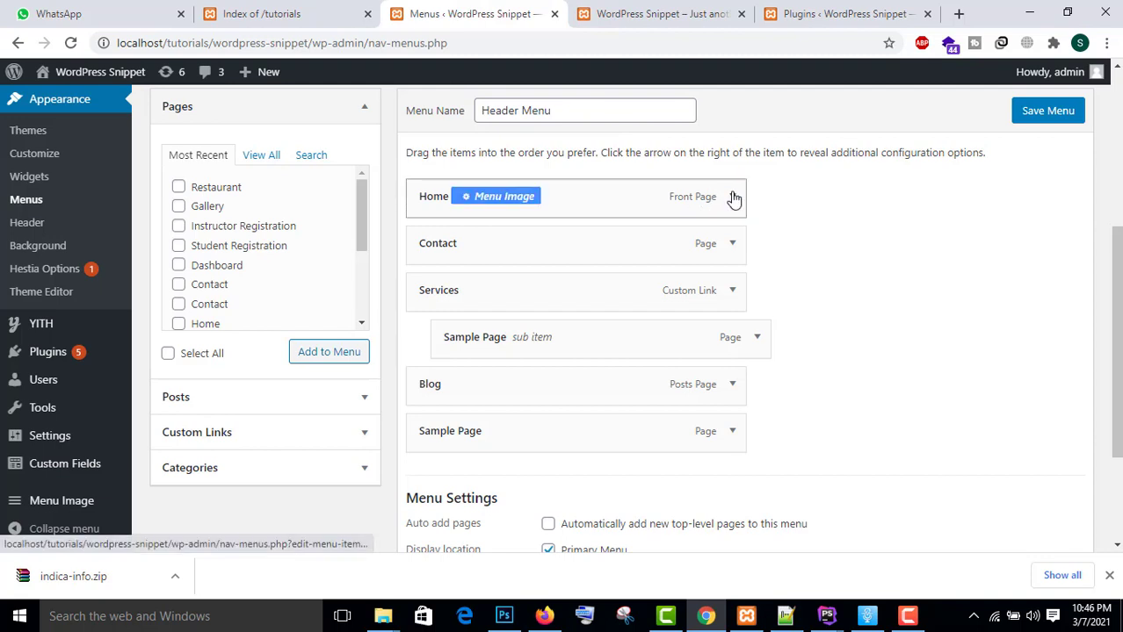
left_click(518, 202)
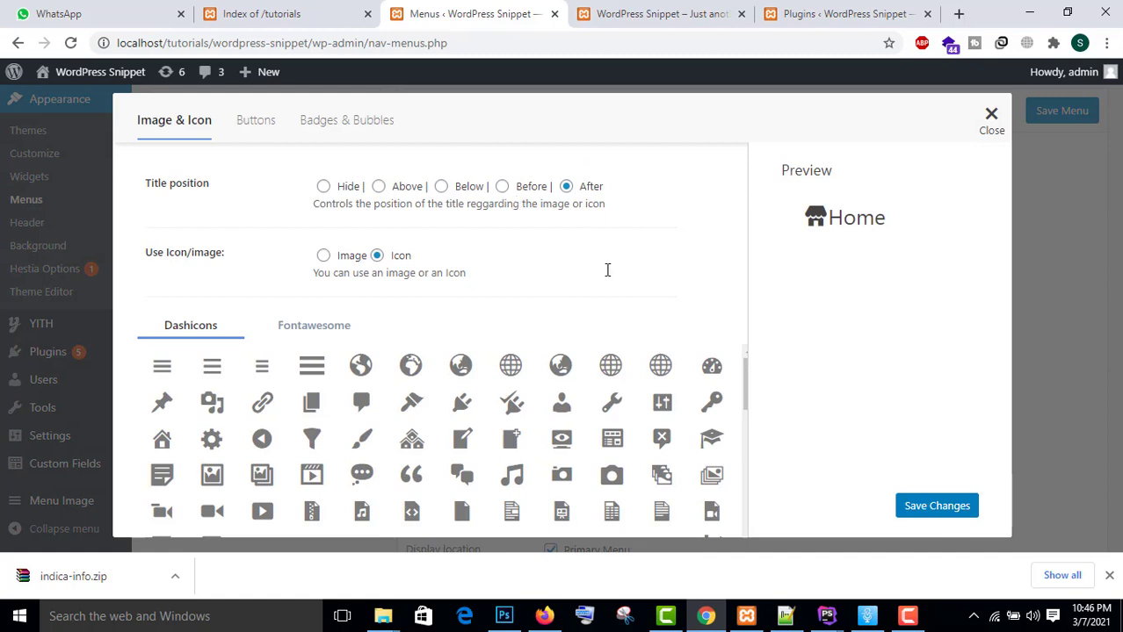
scroll(521, 261, "down", 2)
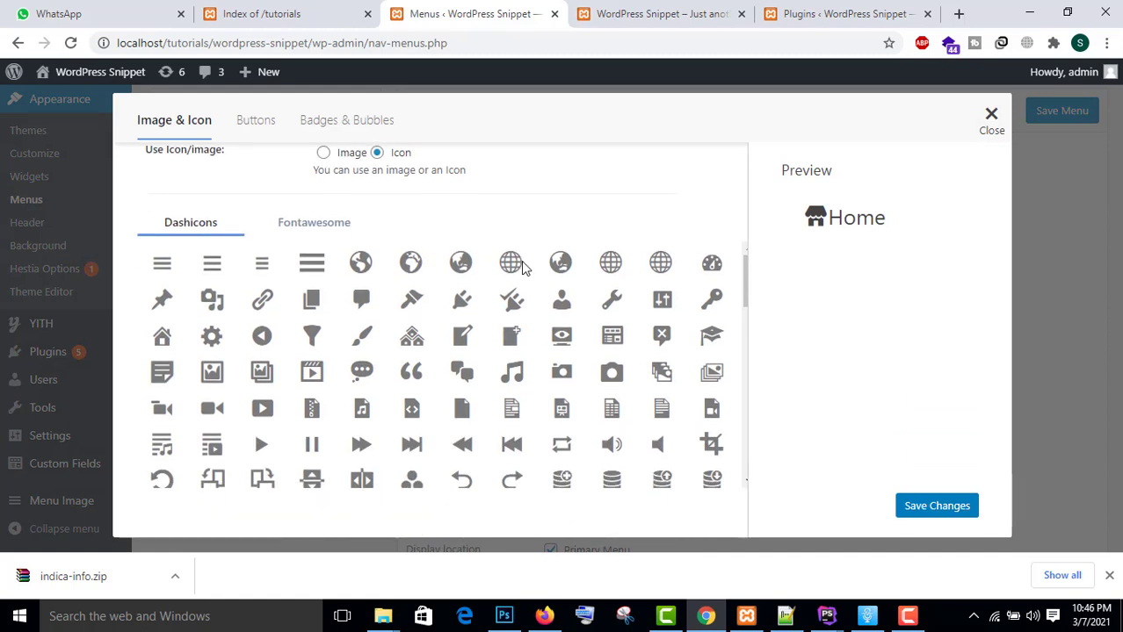
scroll(514, 258, "up", 2)
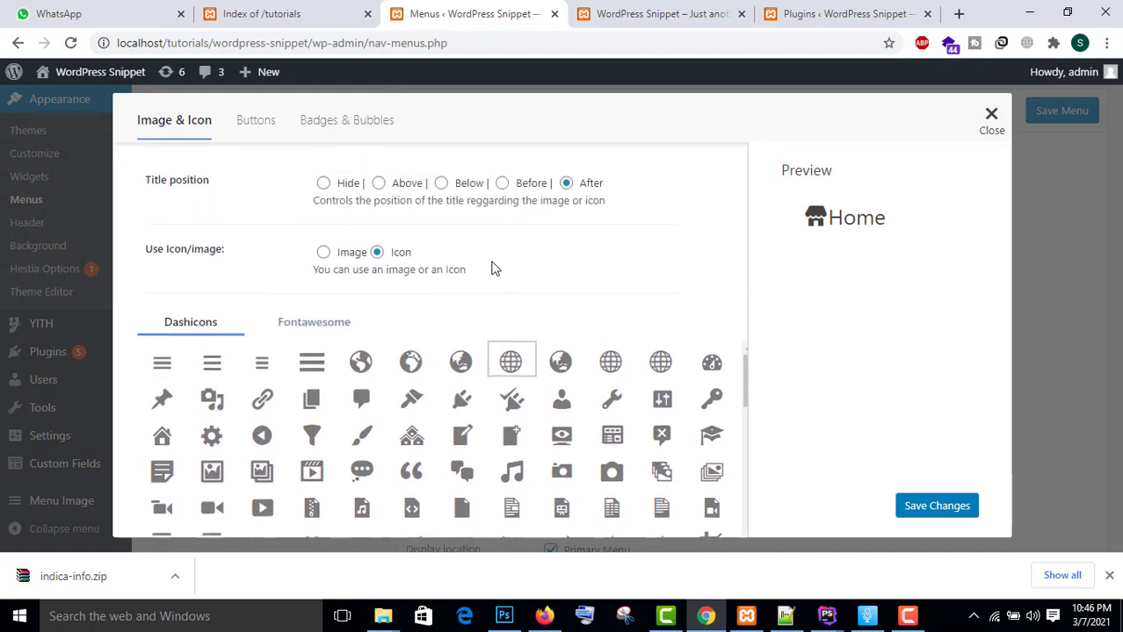
left_click(323, 257)
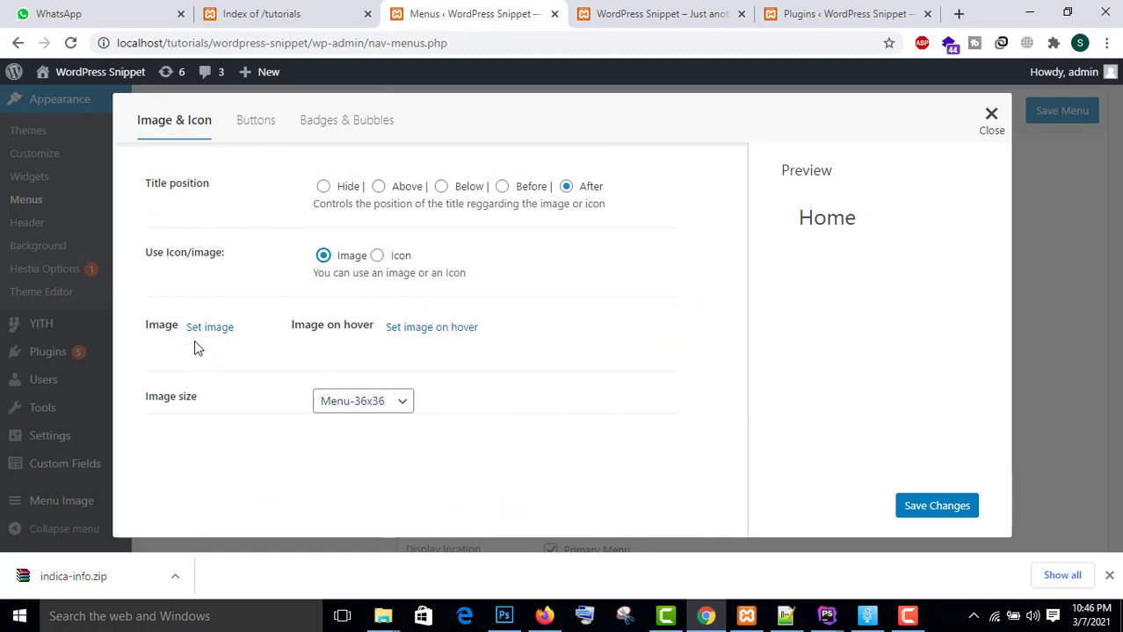
left_click(362, 403)
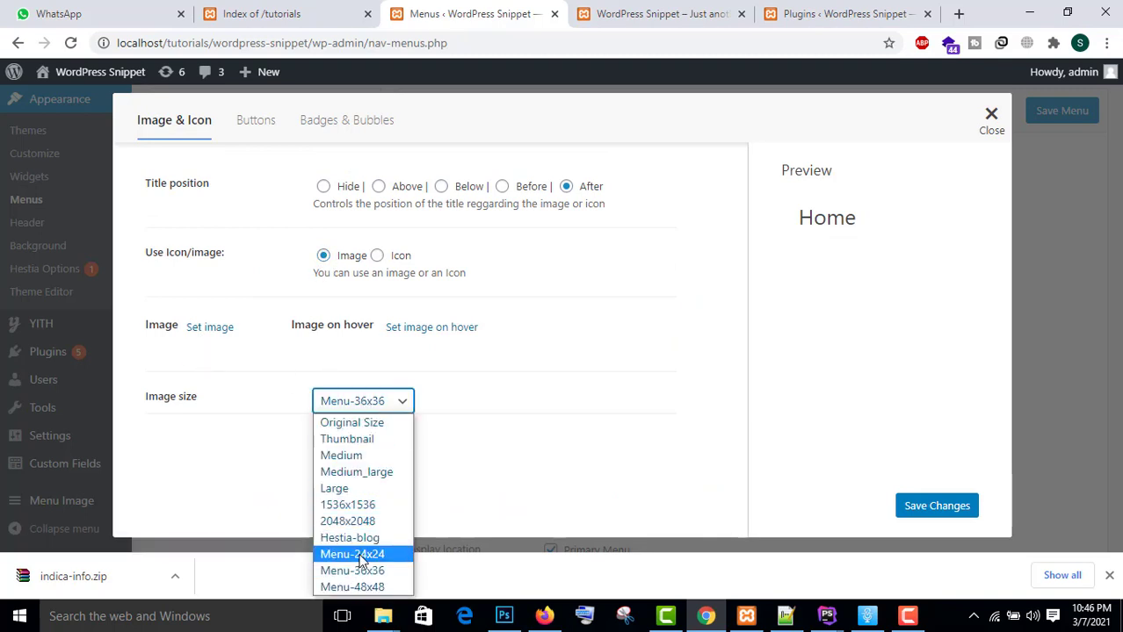
left_click(360, 555)
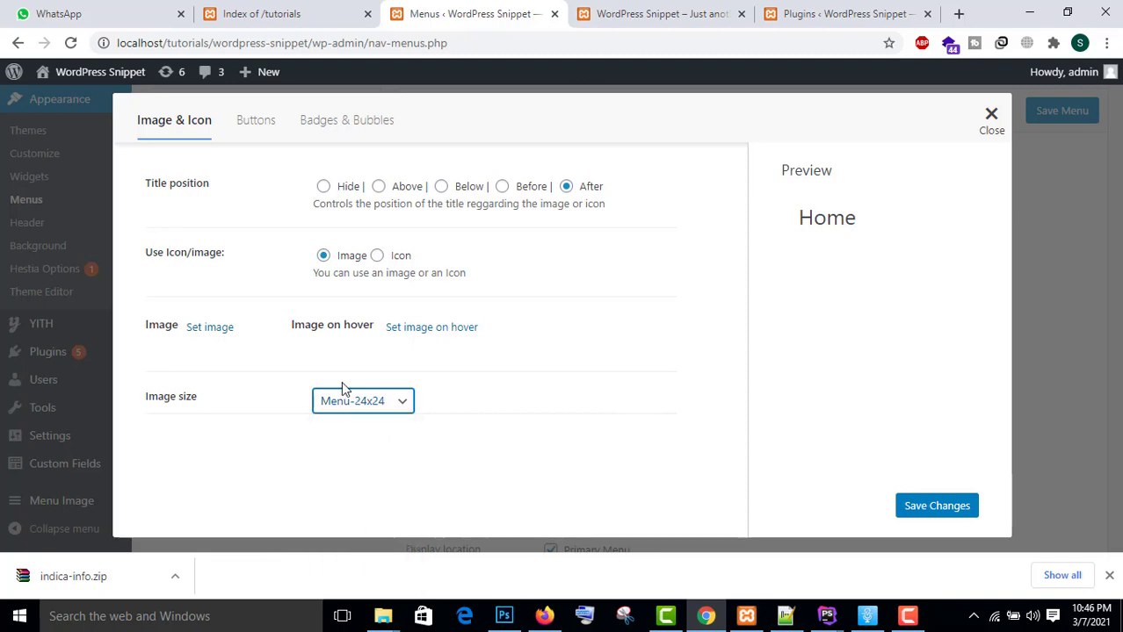
Step: Open the file upload for the Home item's menu image and switch to the Windows desktop
left_click(219, 328)
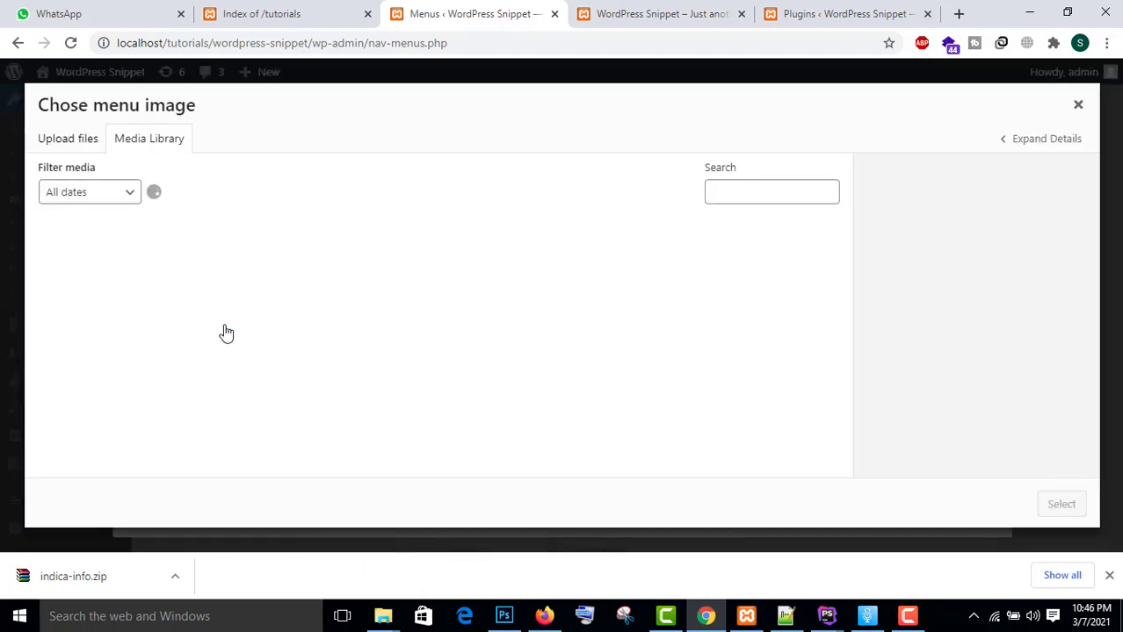
left_click(79, 138)
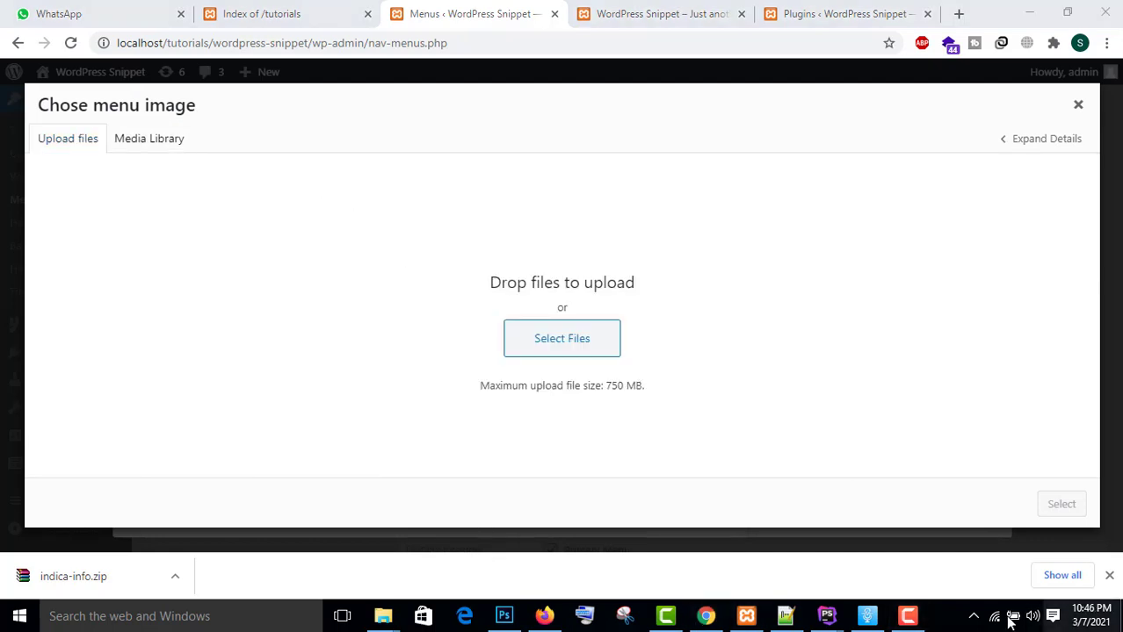
left_click(1119, 617)
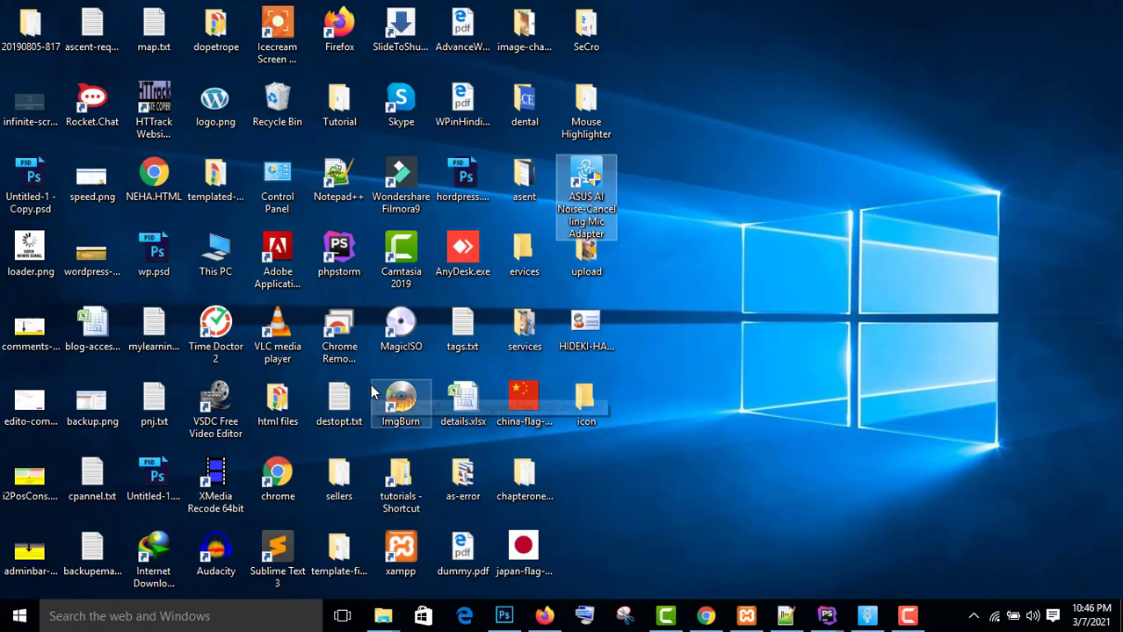
Step: Find the icon folder on the desktop and open it
left_click(416, 288)
key("m")
key("m")
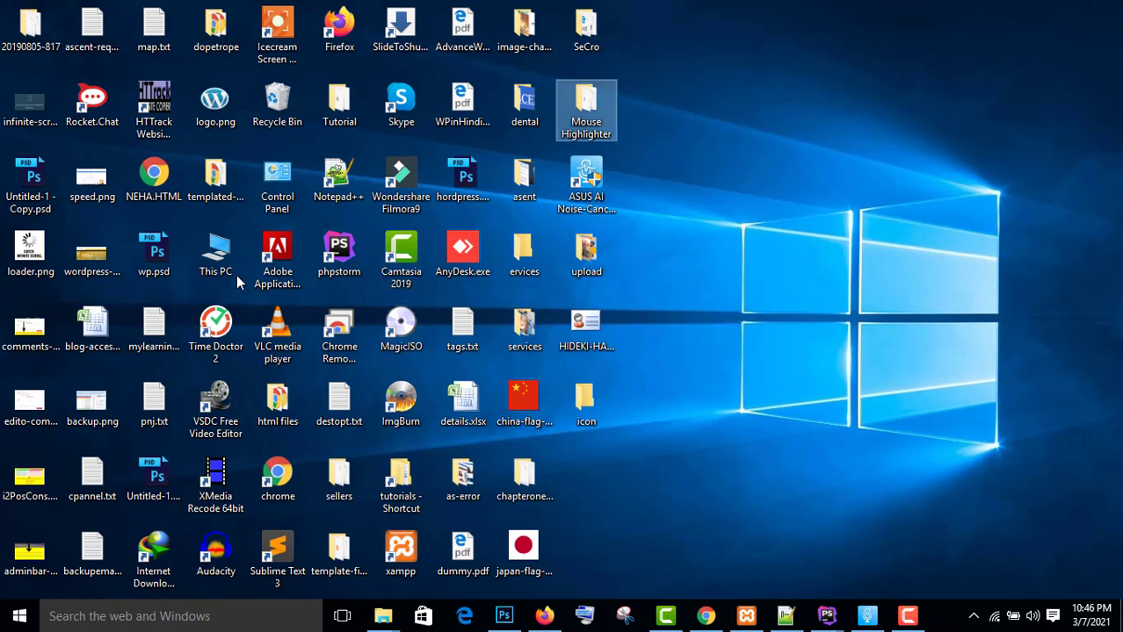
key("m")
key("m")
key("m")
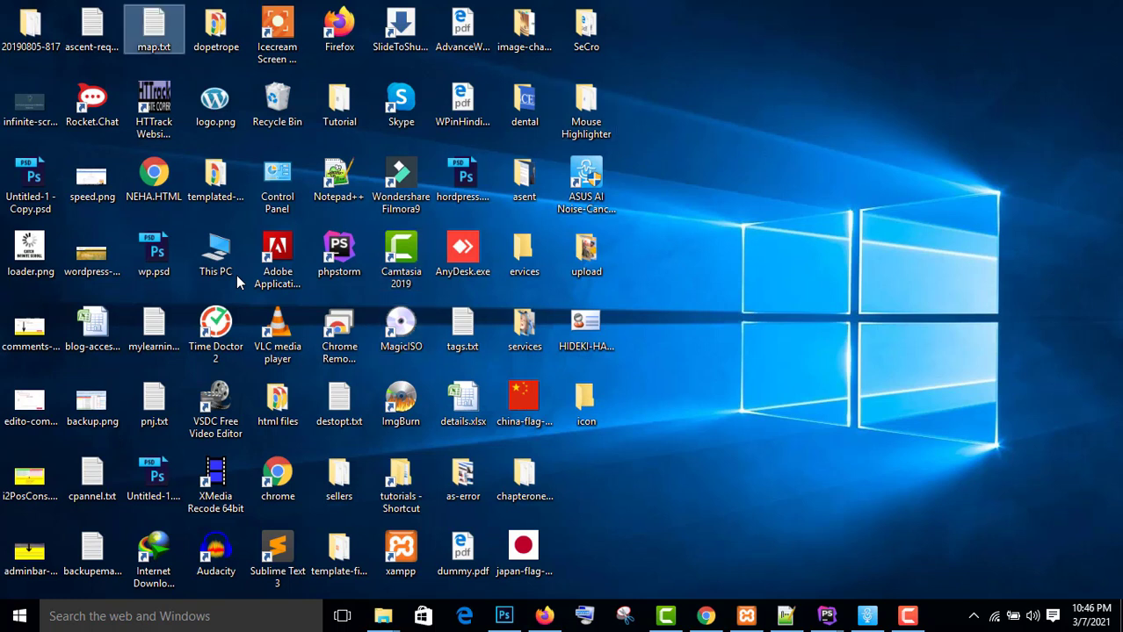
key("m")
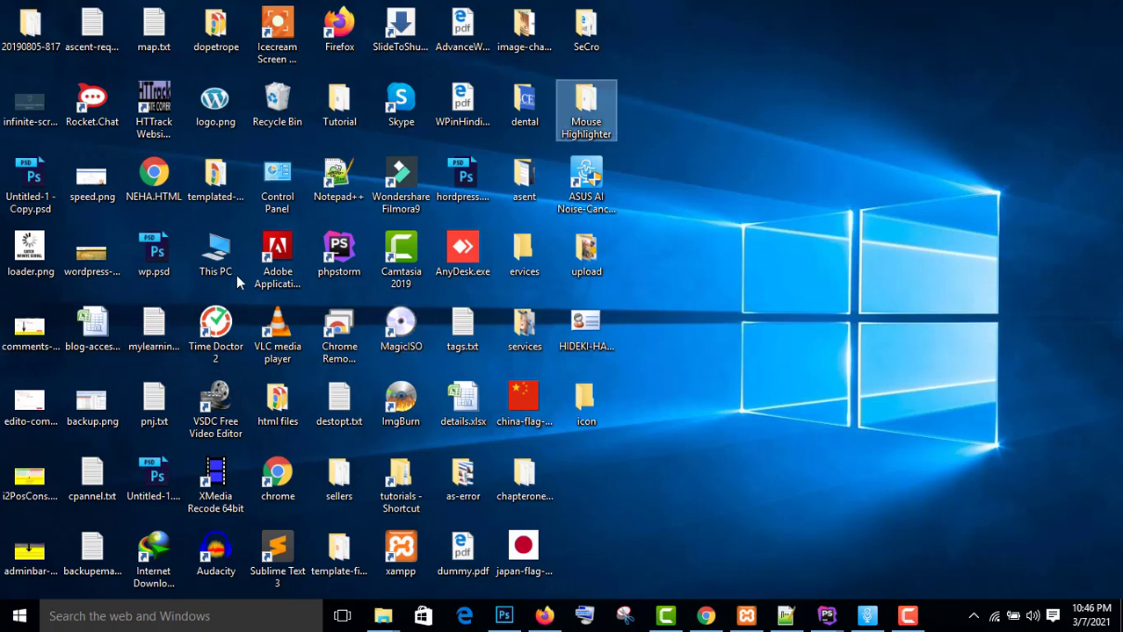
key("m")
key("m")
type("mouse")
type("i2")
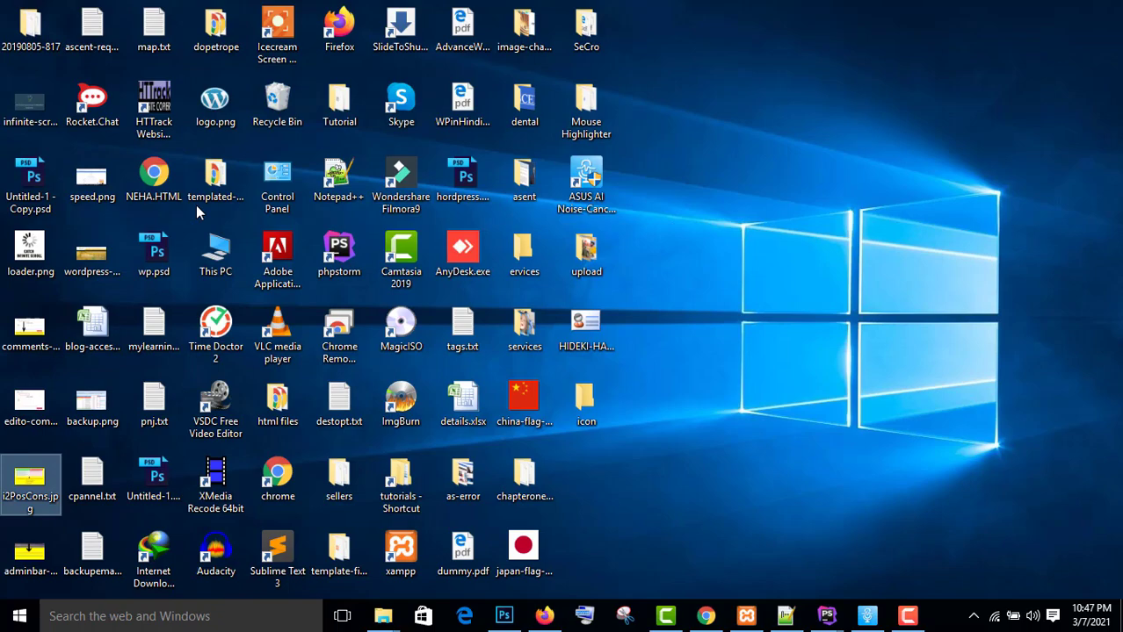
left_click(580, 413)
double_click(579, 413)
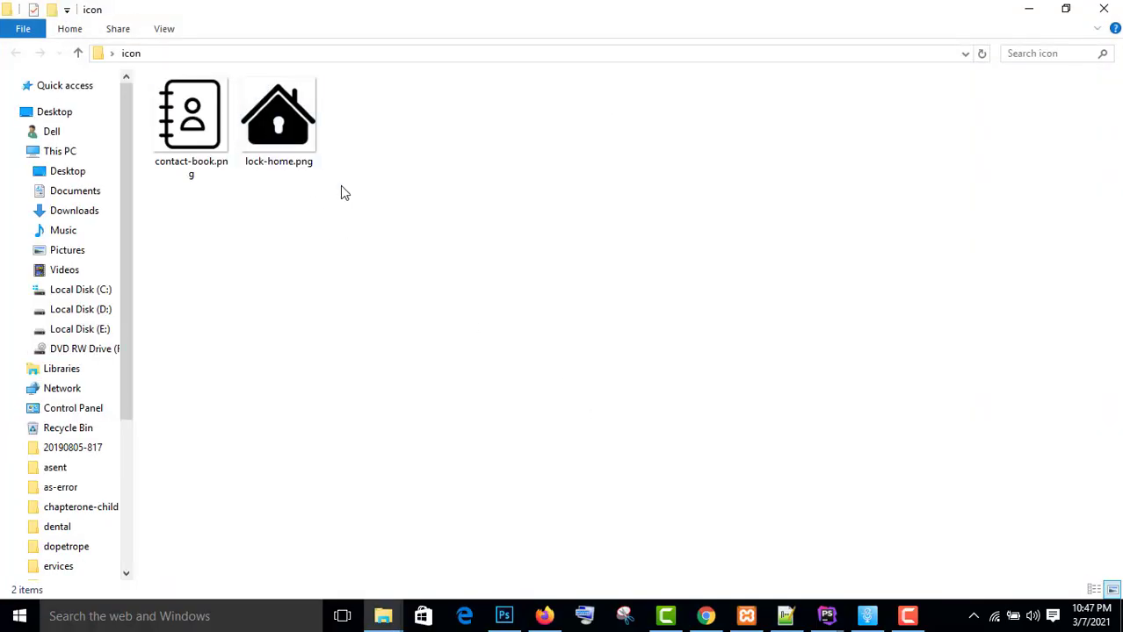
Step: Upload lock-home.png from the icon folder as the Home item's menu image and save the changes
left_click(705, 617)
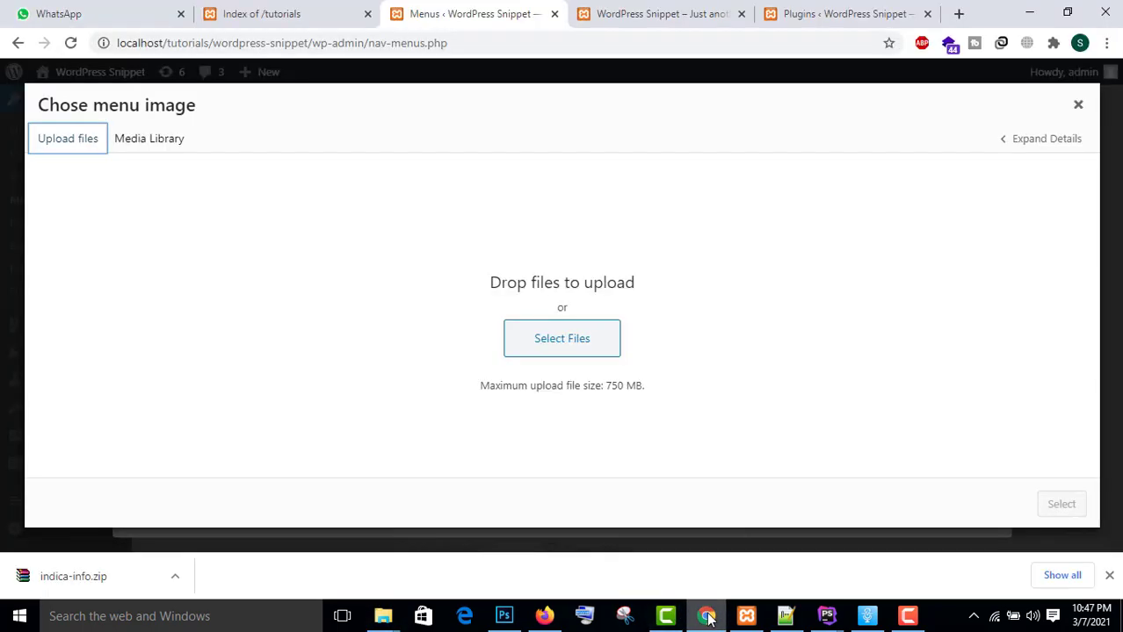
key("alt+Tab")
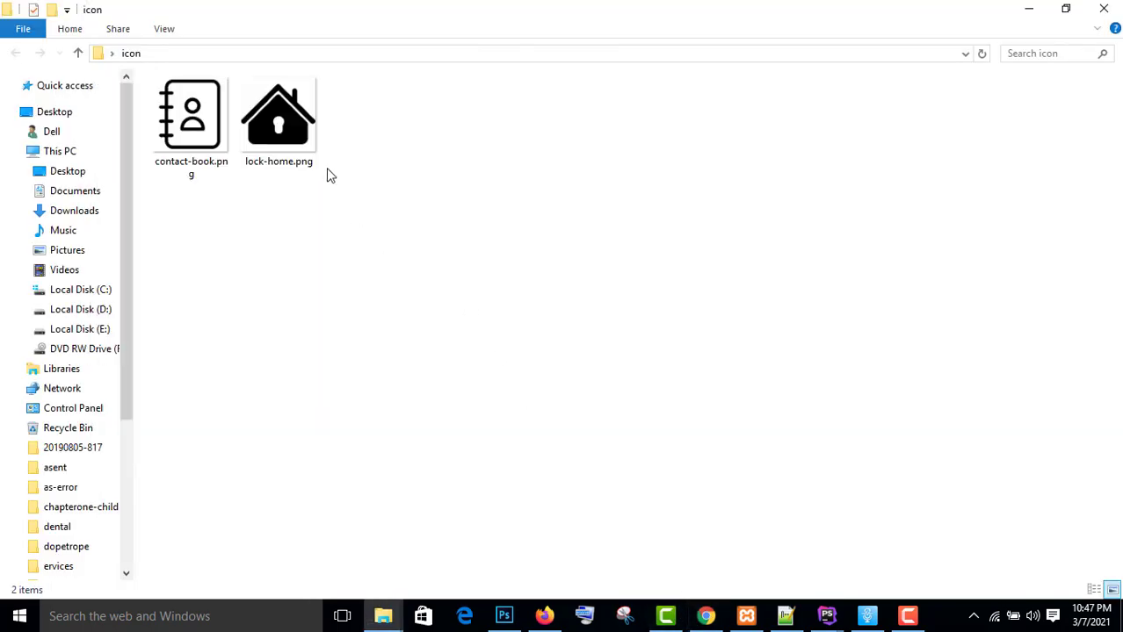
left_click_drag(278, 118, 479, 339)
key("alt+Tab")
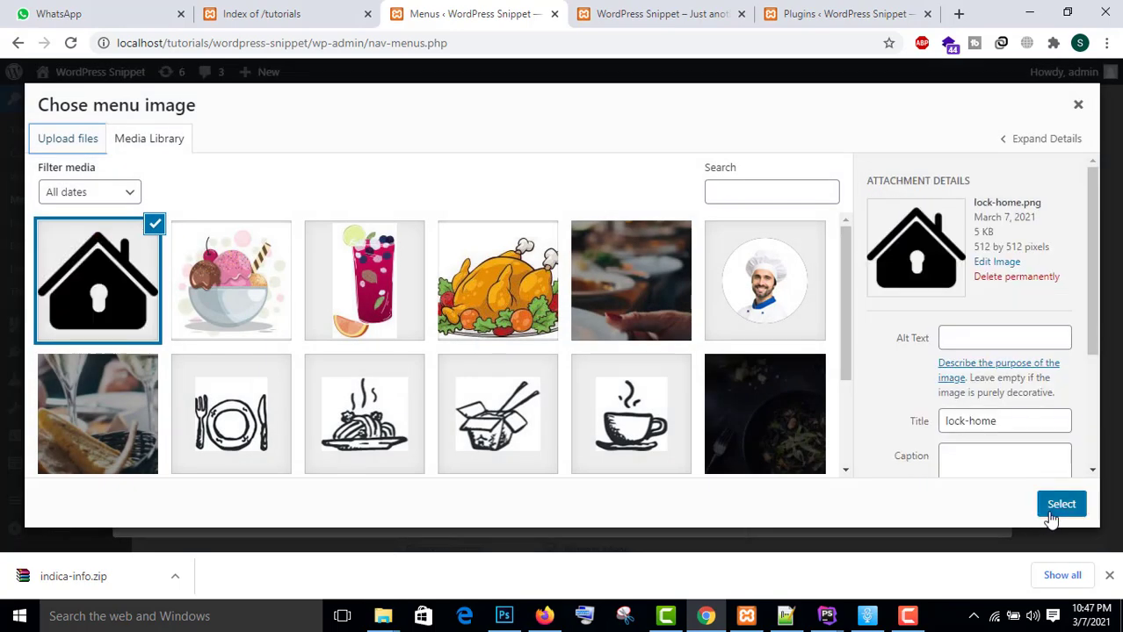
left_click(1060, 506)
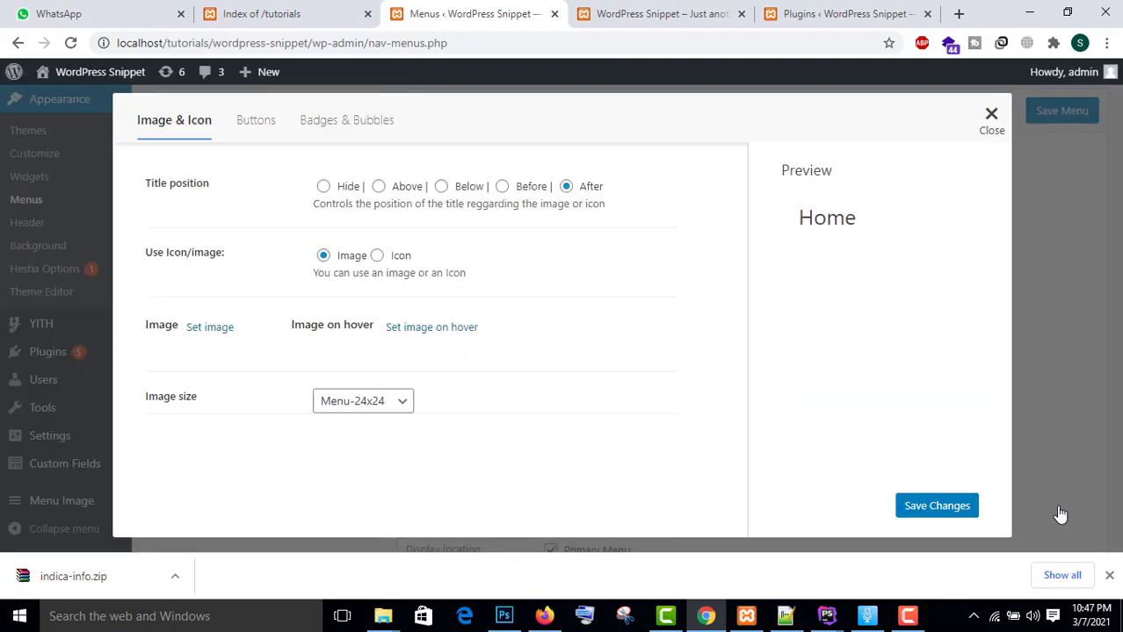
left_click(917, 506)
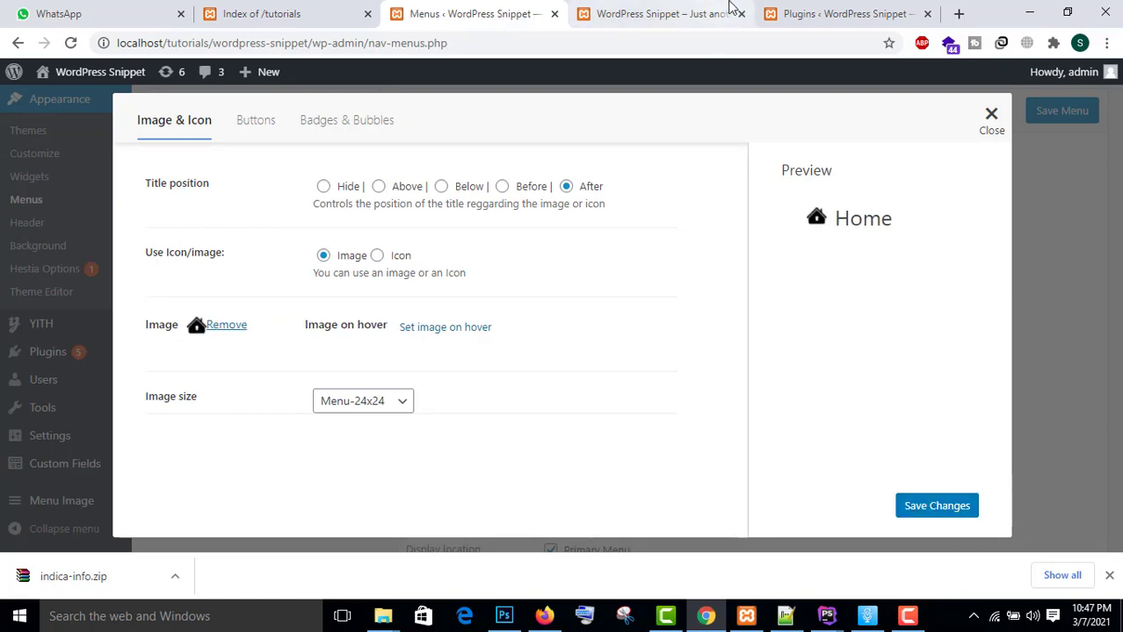
Step: Reload the site's front page to check the Home item's image, and close its Menu Image settings in the menu editor
left_click(655, 15)
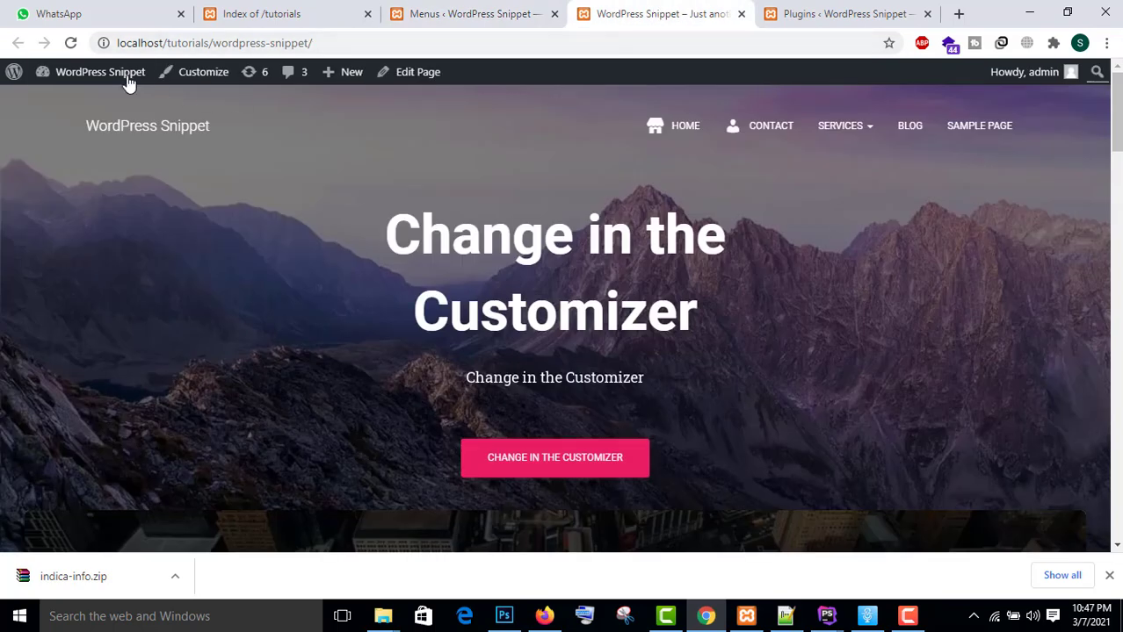
left_click(70, 42)
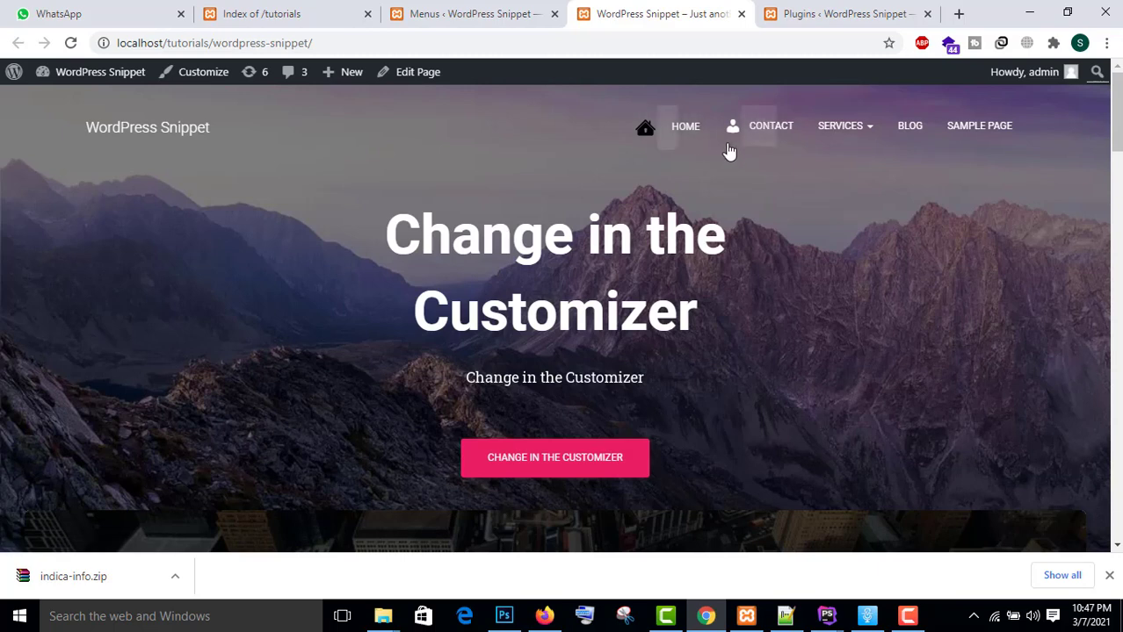
left_click(523, 9)
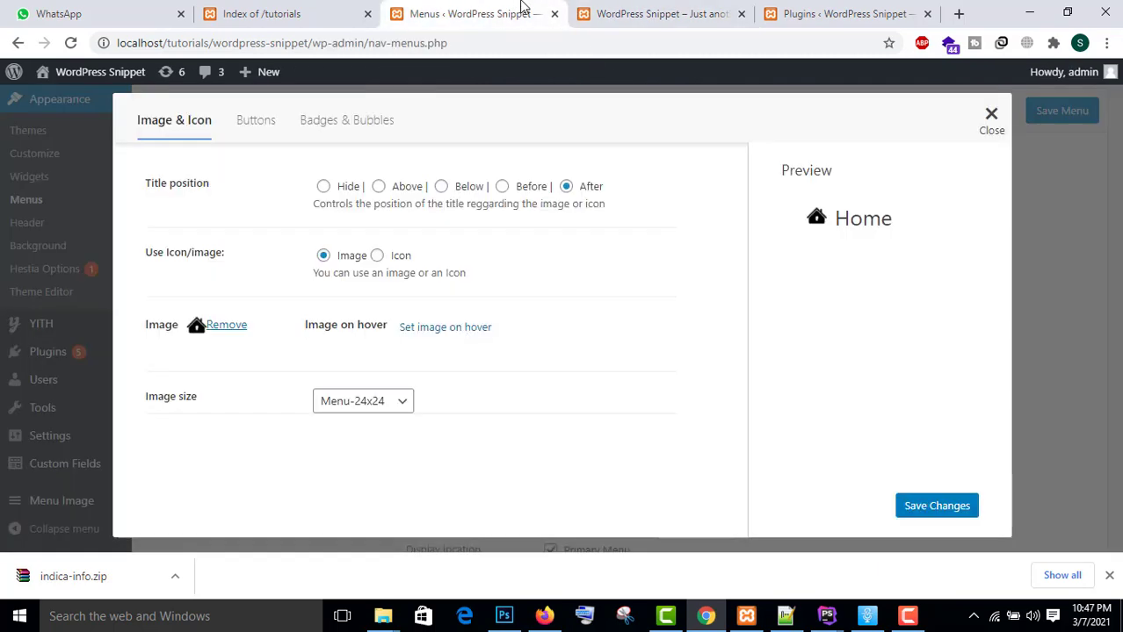
left_click(990, 115)
Step: Open the Contact item's Menu Image settings and switch it from icon to image
mouse_move(646, 253)
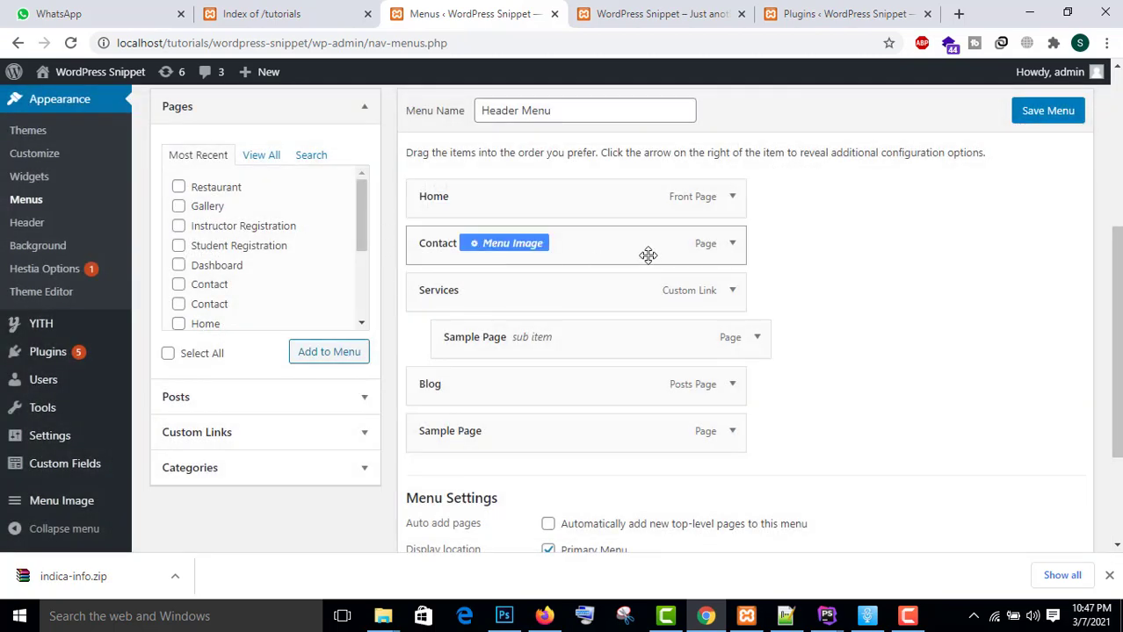
left_click(522, 248)
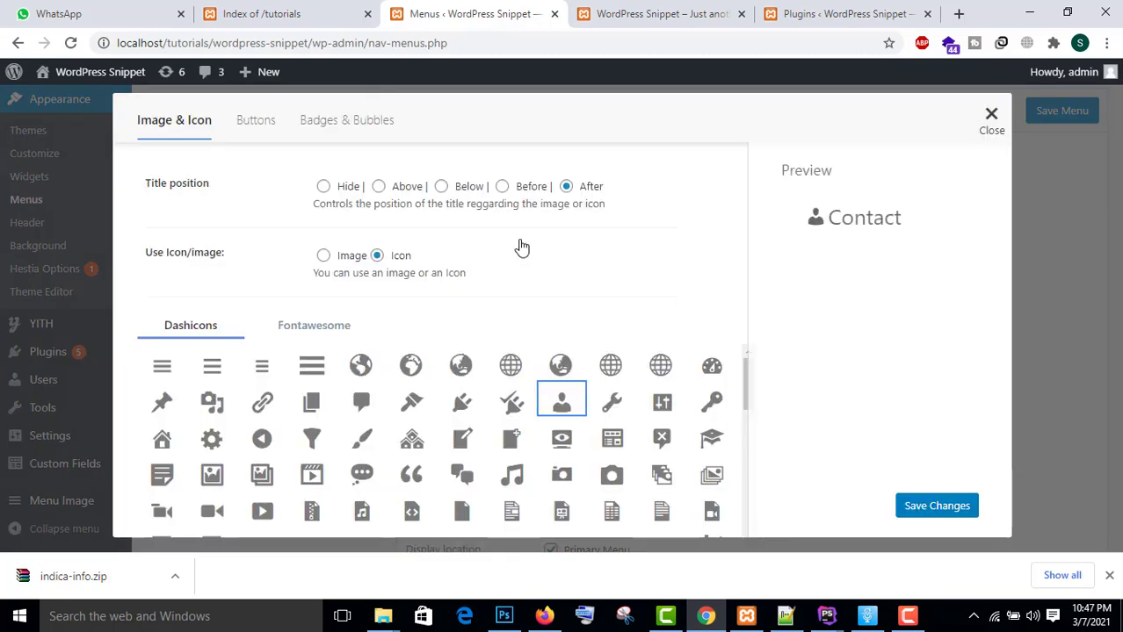
left_click(322, 257)
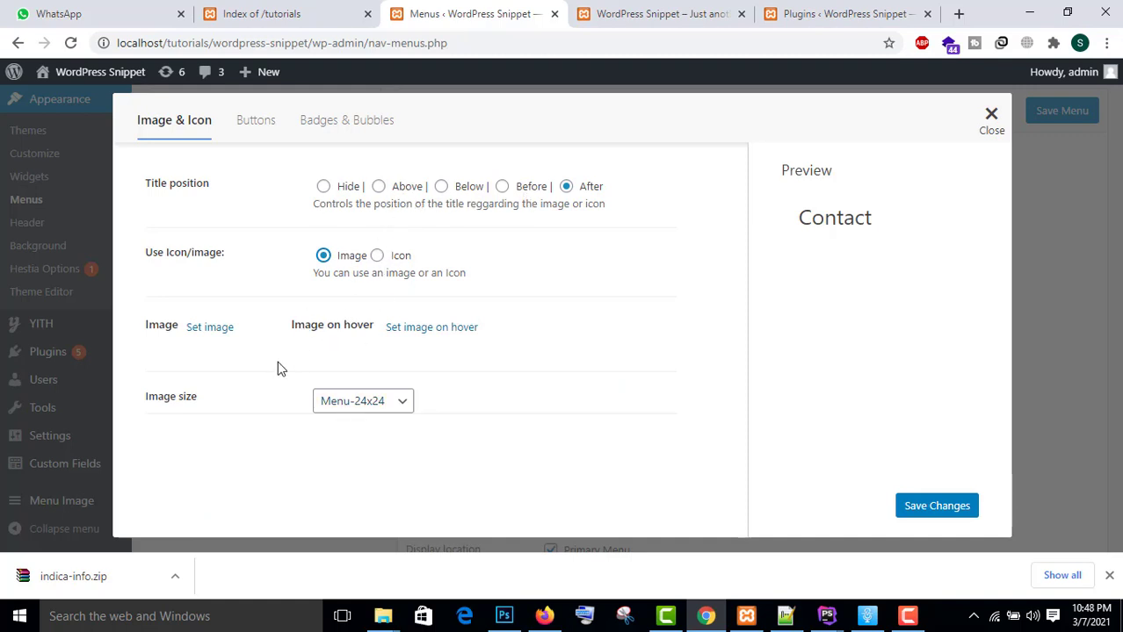
Step: Upload contact-book.png from the icon folder as the Contact item's menu image and save the changes
left_click(211, 328)
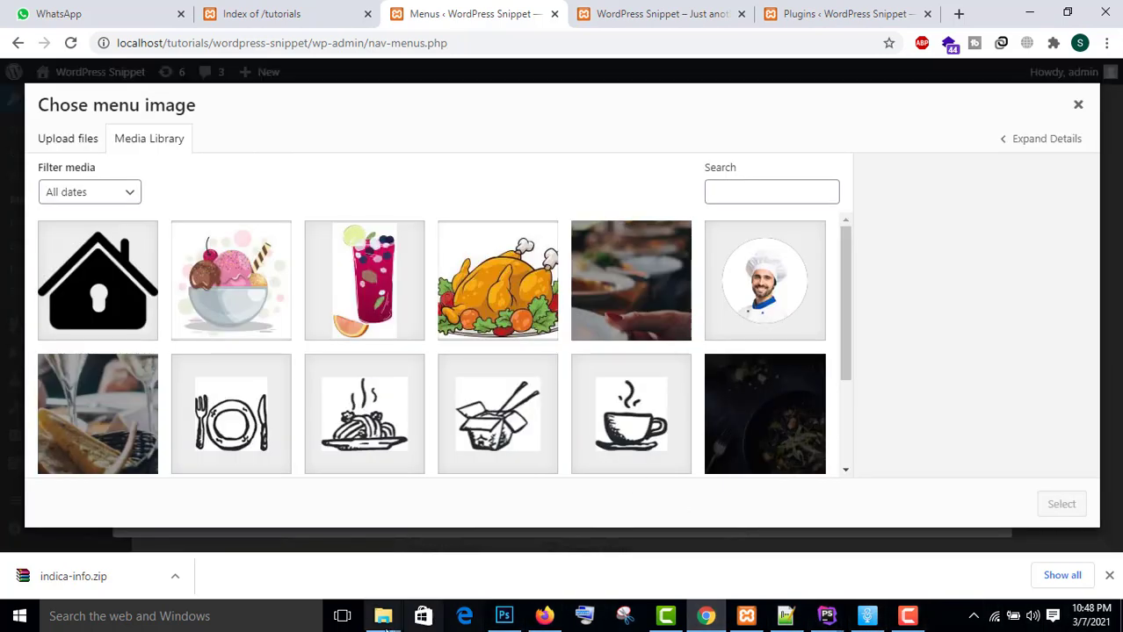
mouse_move(380, 614)
left_click(568, 533)
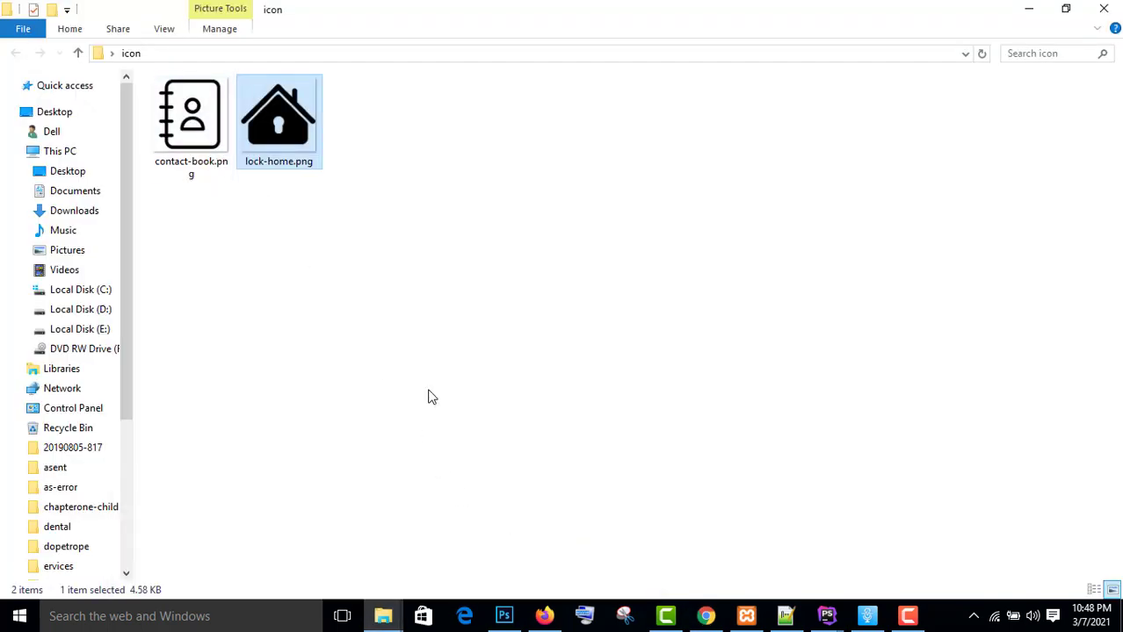
left_click_drag(180, 128, 281, 310)
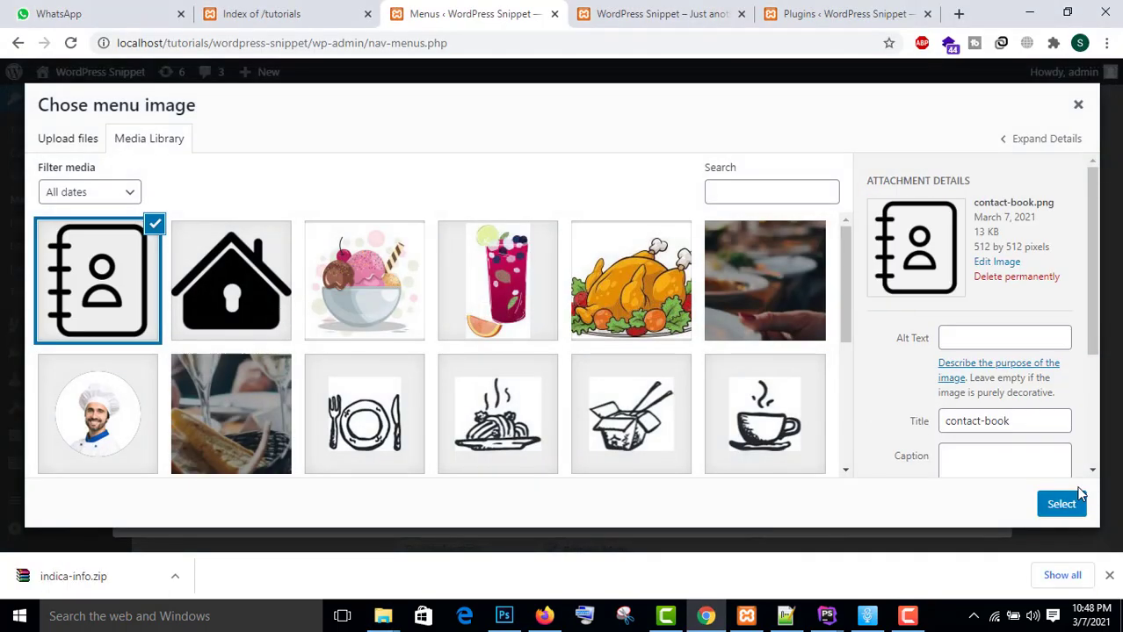
left_click(1062, 505)
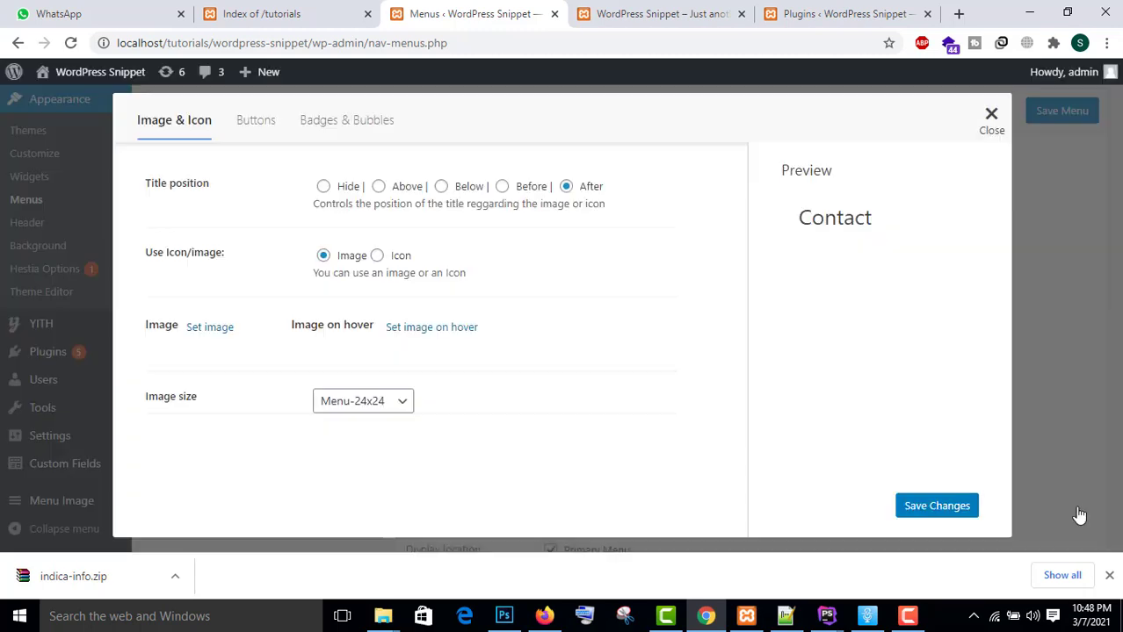
left_click(915, 508)
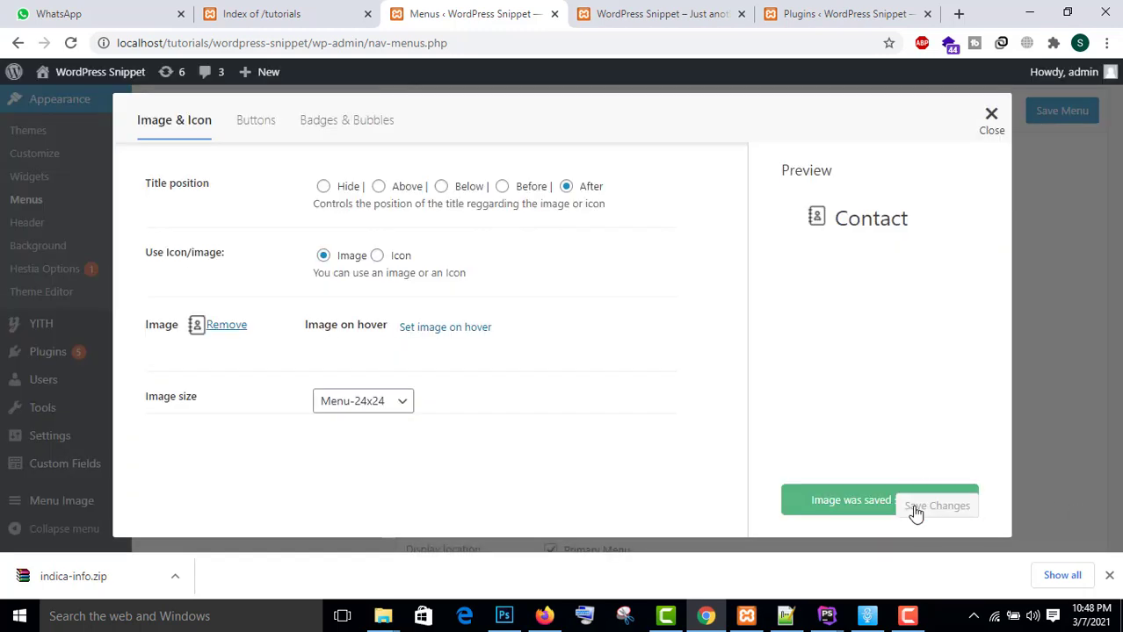
Step: Reload the site's front page to check the Contact item's image, and return to the menu editor
left_click(694, 16)
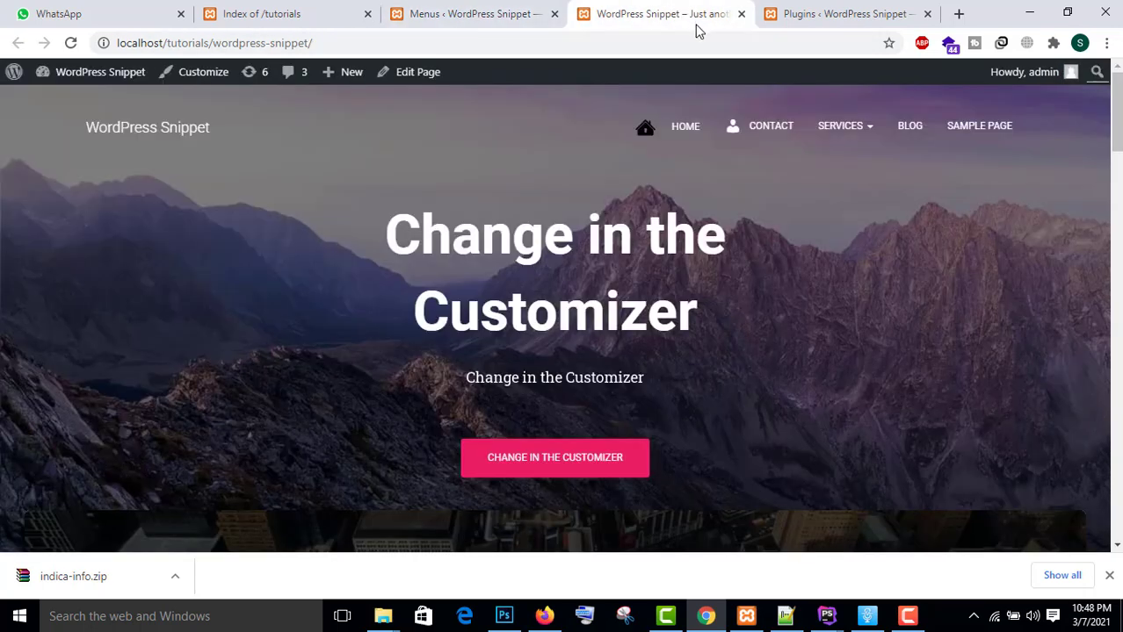
left_click(70, 42)
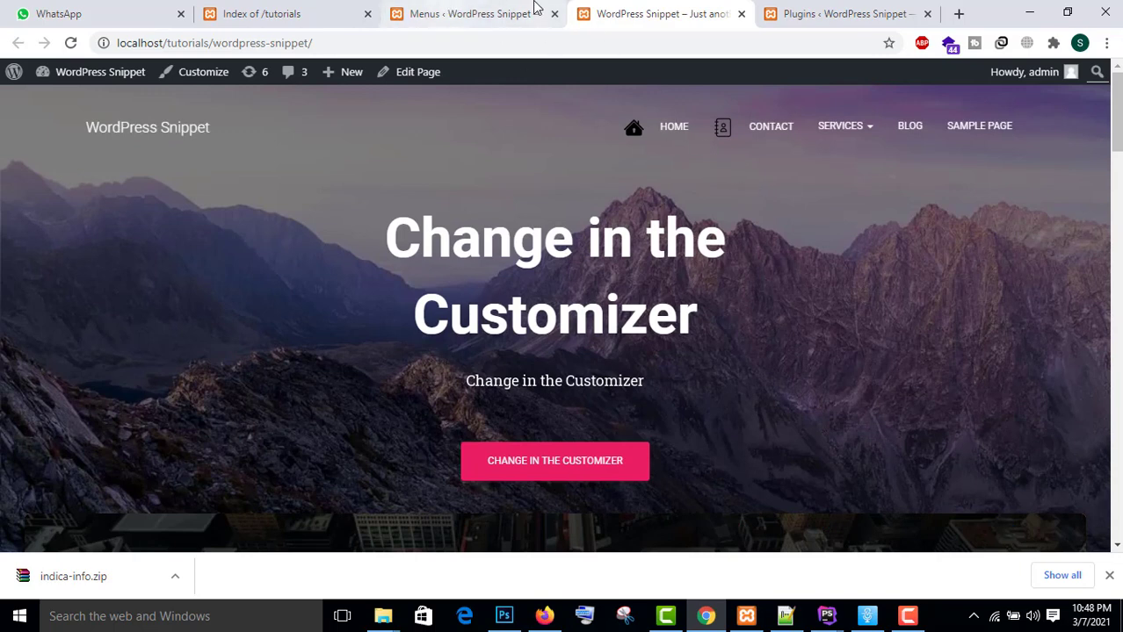
left_click(535, 12)
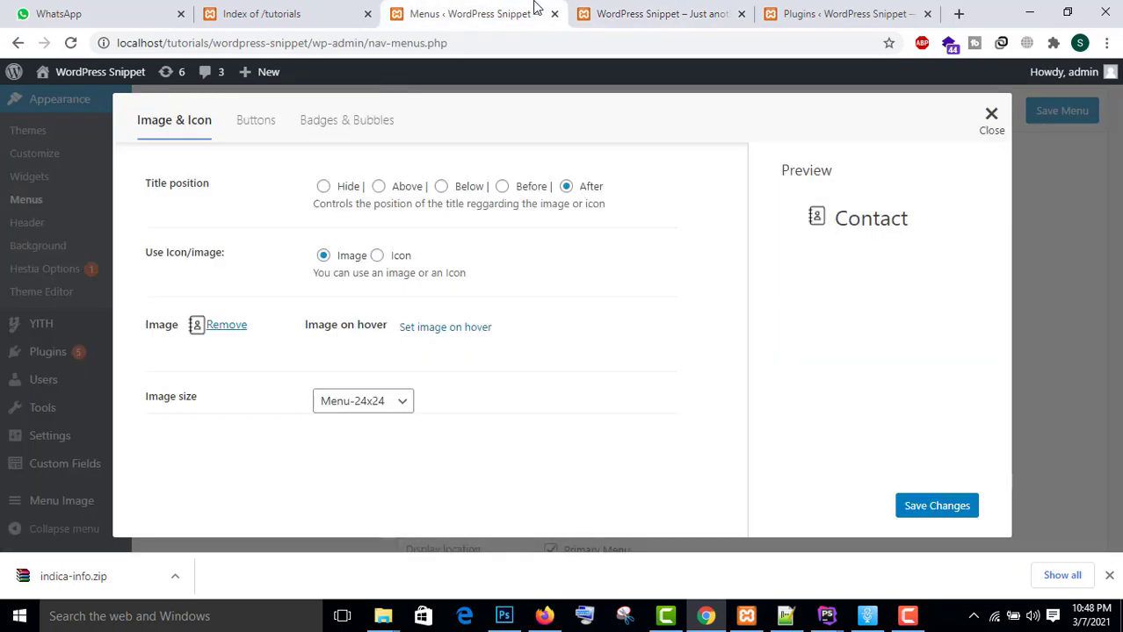
Step: Preview the Contact item's title positions Before, Below and Above, then set the position to Hide and save the changes
left_click(502, 188)
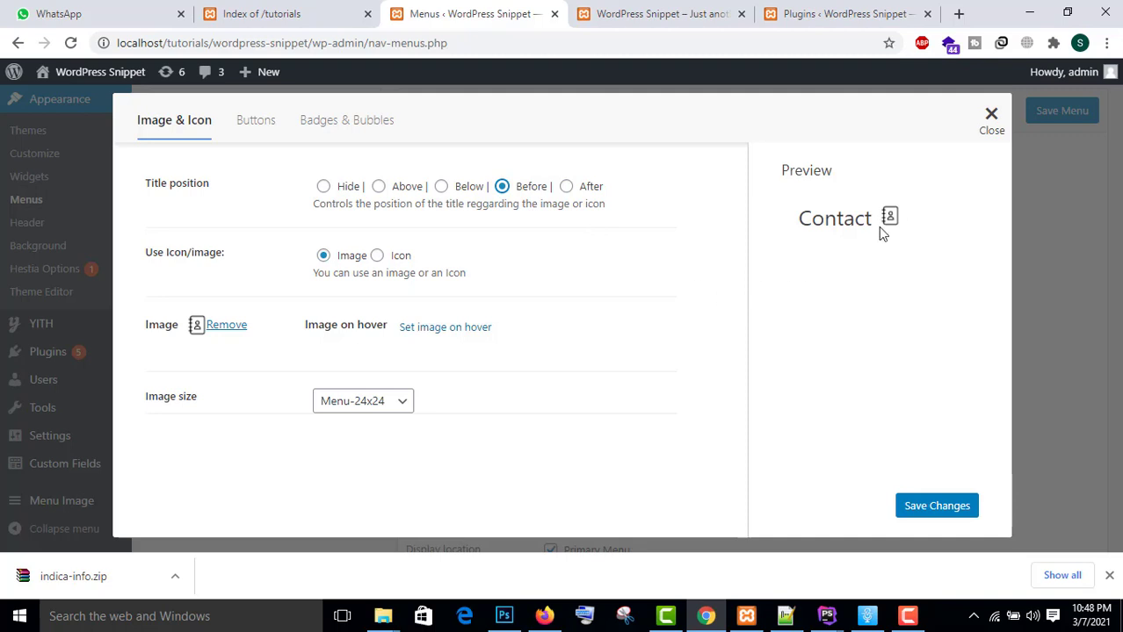
left_click(441, 187)
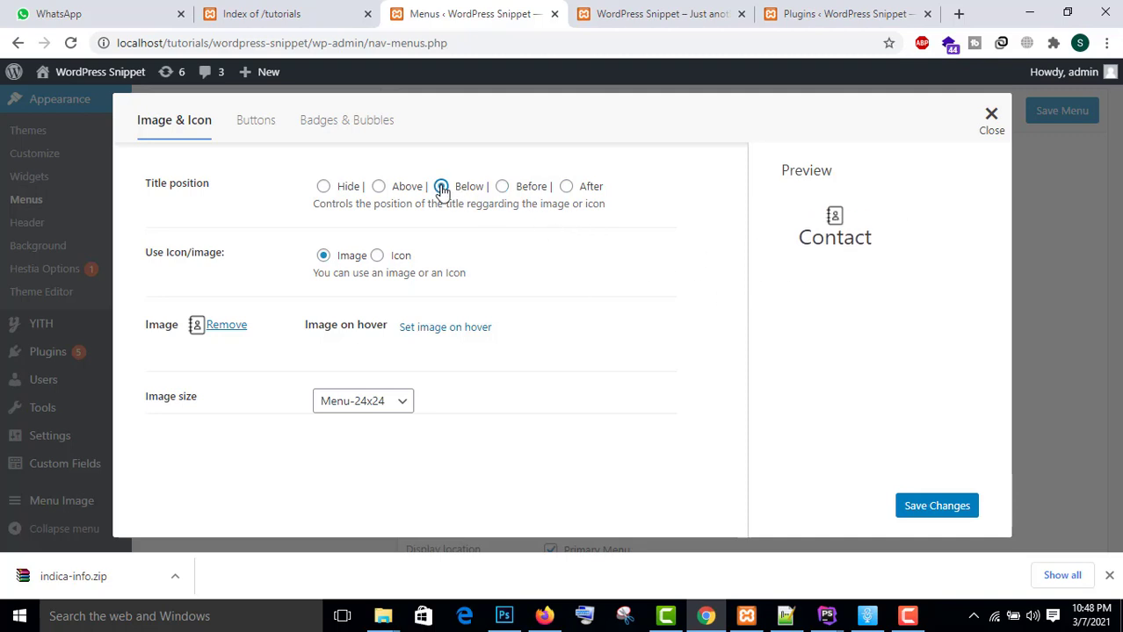
left_click(378, 187)
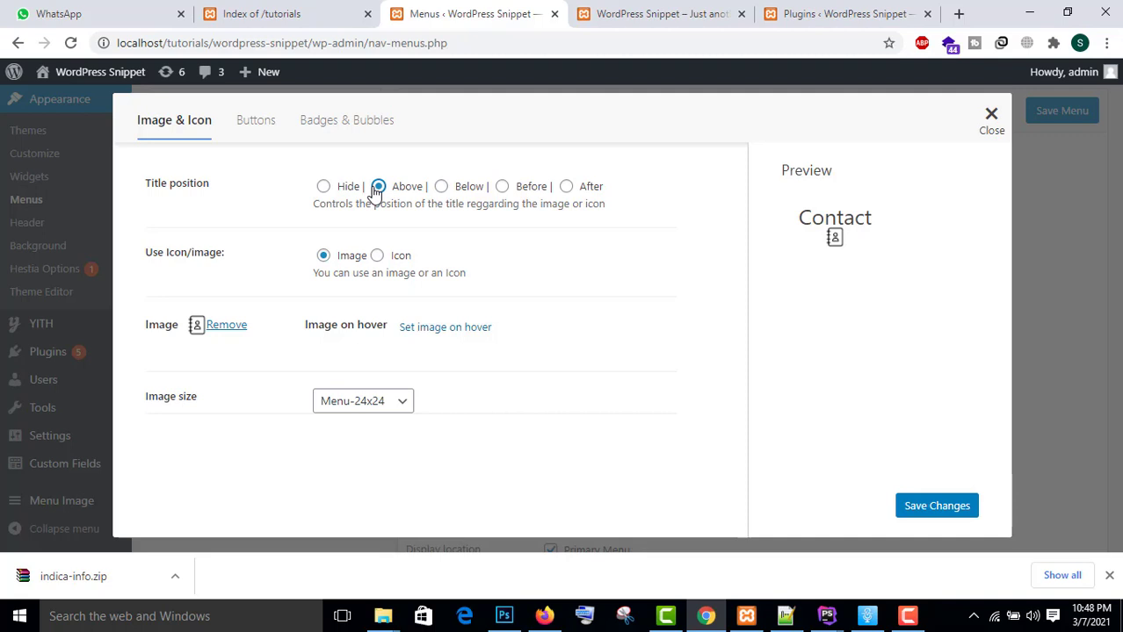
left_click(324, 188)
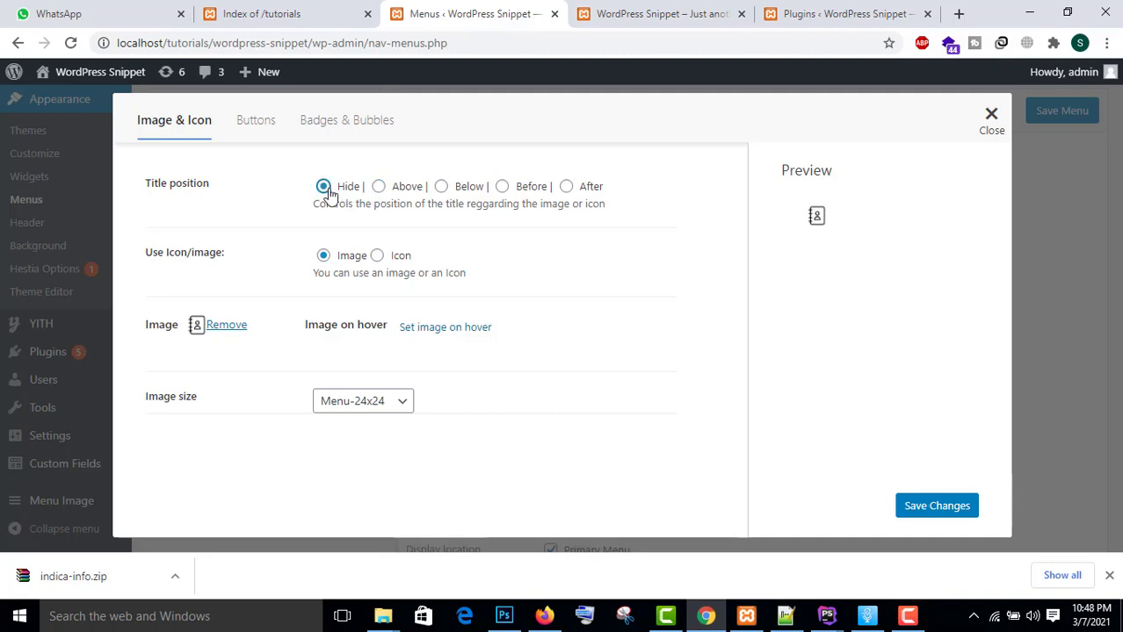
left_click(961, 510)
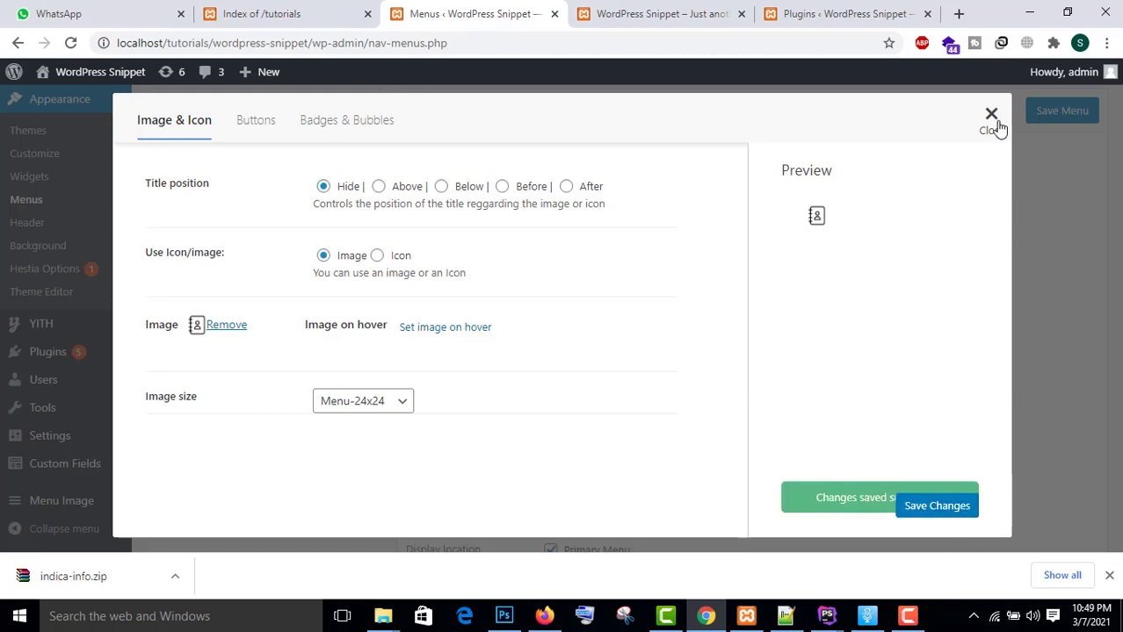
Step: Reload the site's front page to check the Contact item without its title, and return to the menu editor
left_click(682, 12)
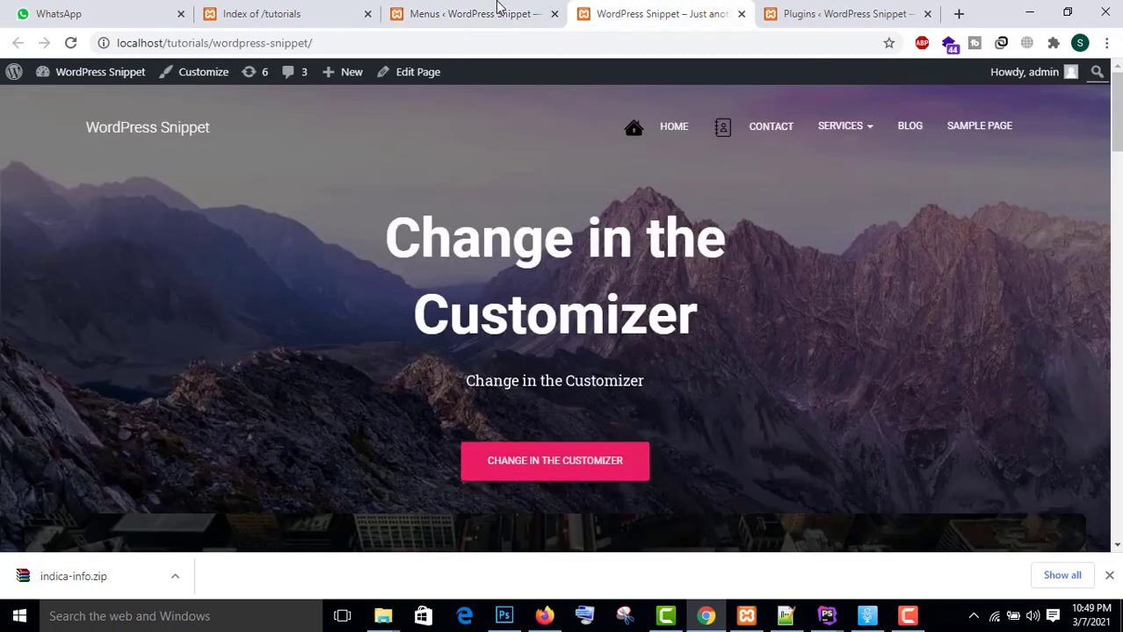
left_click(70, 42)
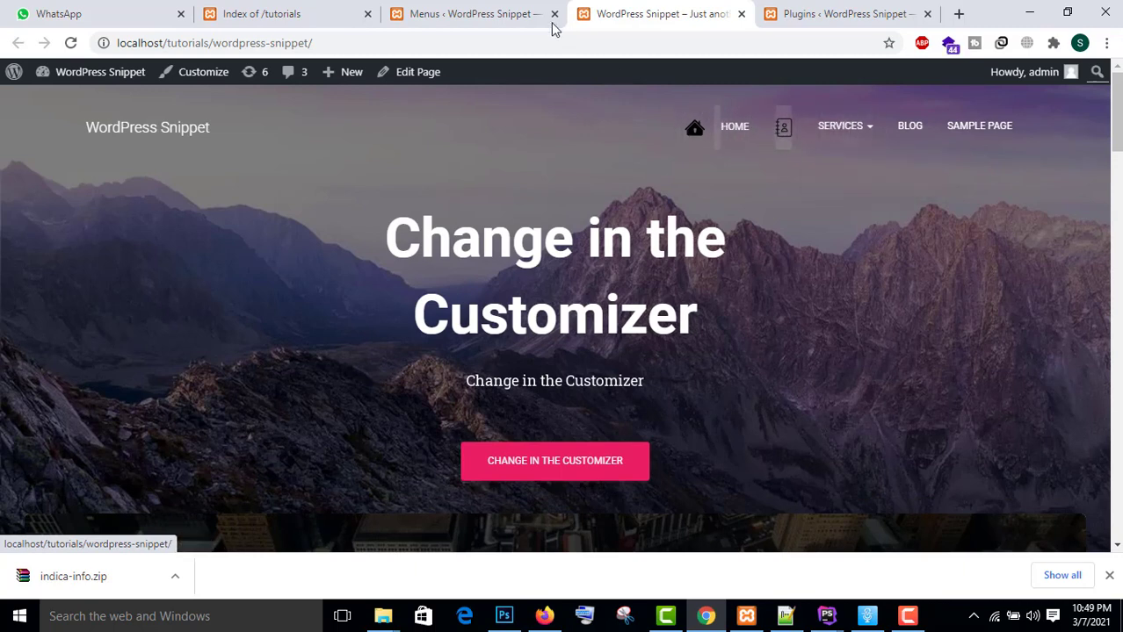
left_click(500, 10)
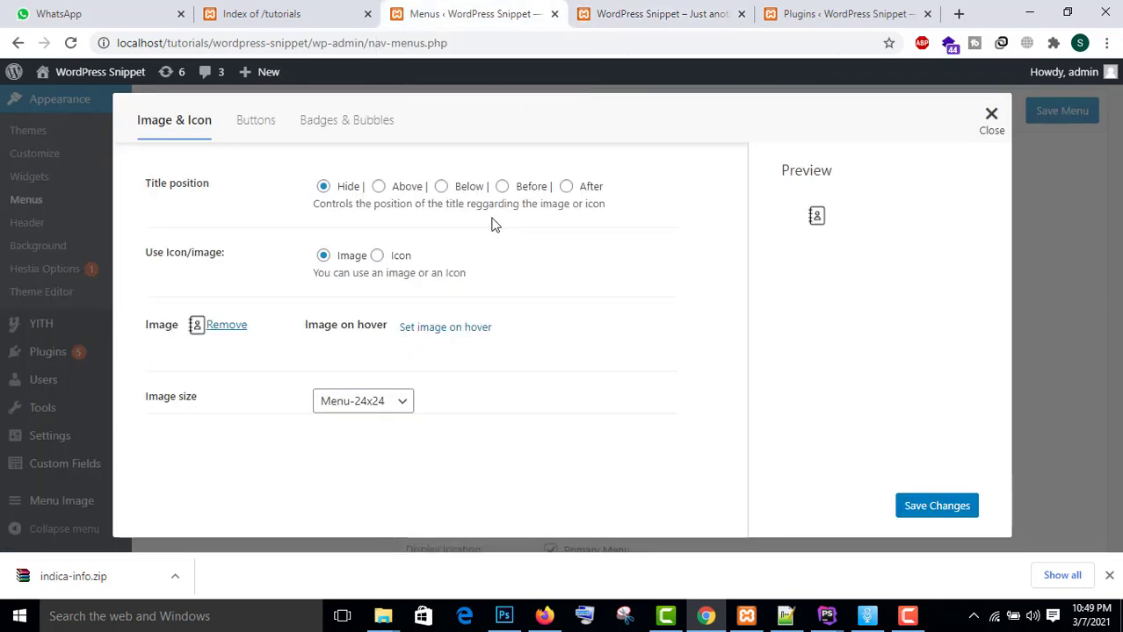
Step: Set the Contact item's title position to After, save the changes, and close its Menu Image settings
left_click(567, 187)
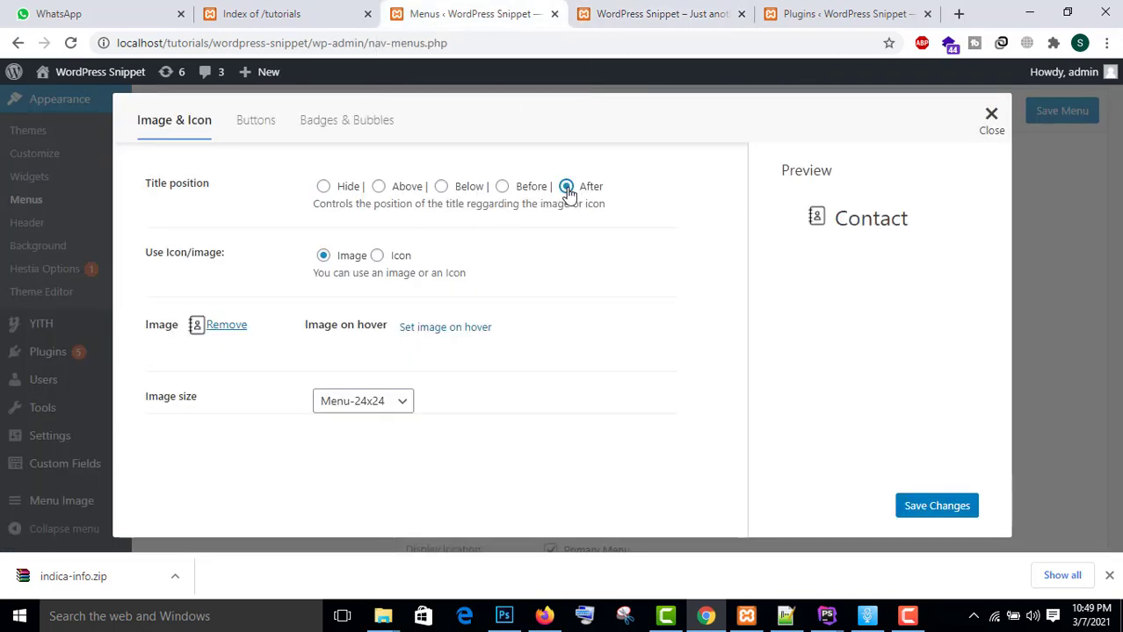
left_click(930, 515)
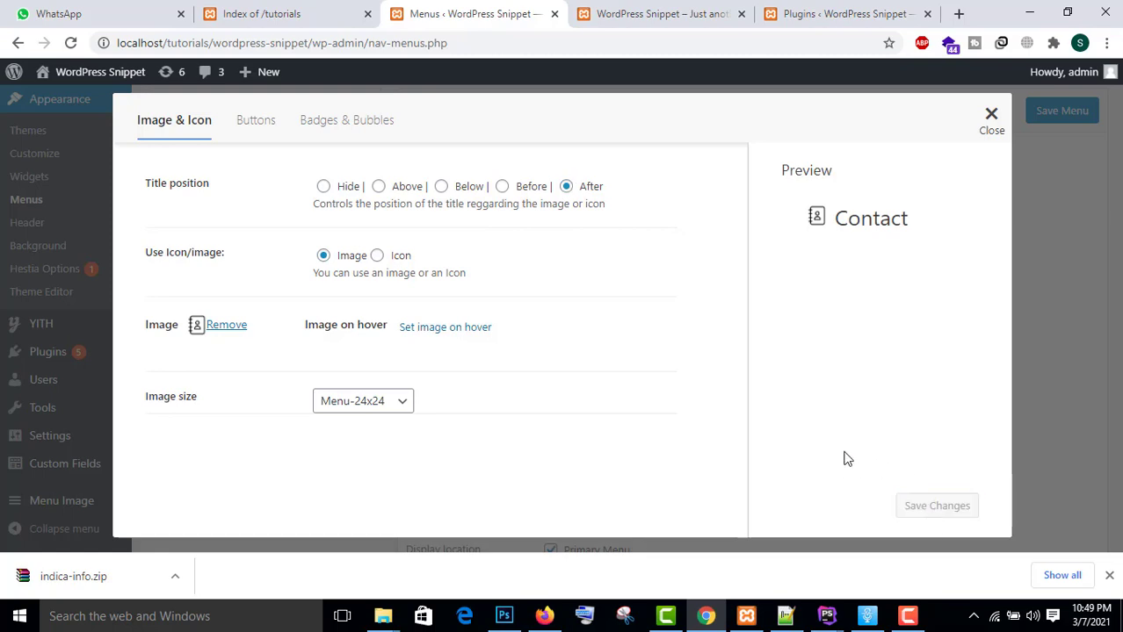
left_click(991, 115)
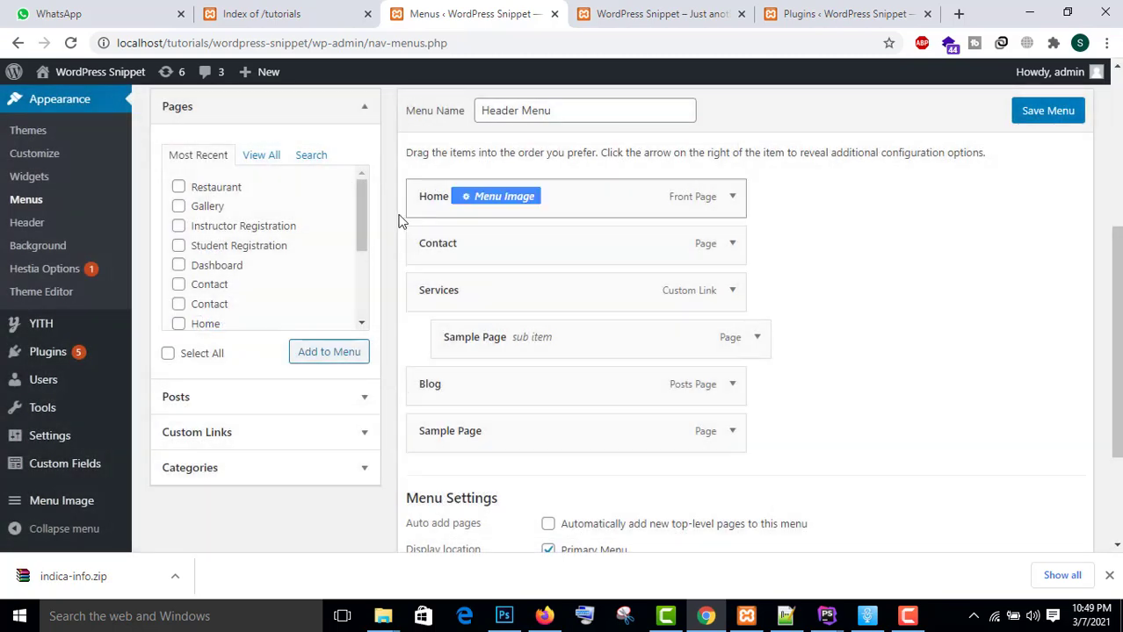
Step: Set the Home item's title position to Hide in its Menu Image settings and save the changes
left_click(506, 203)
left_click(322, 186)
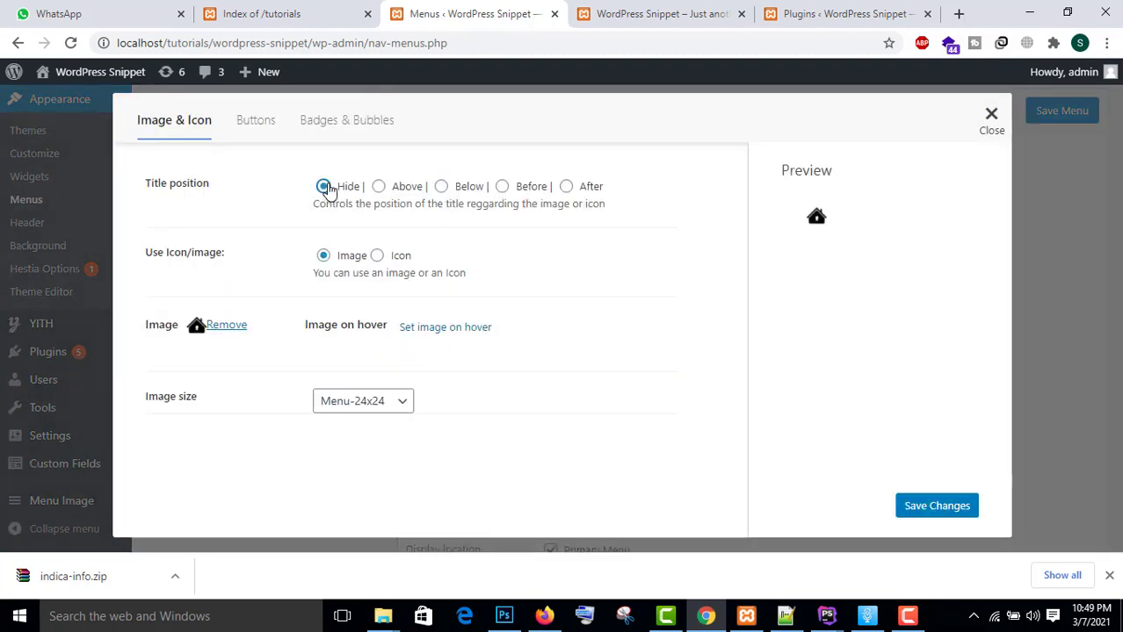
left_click(934, 510)
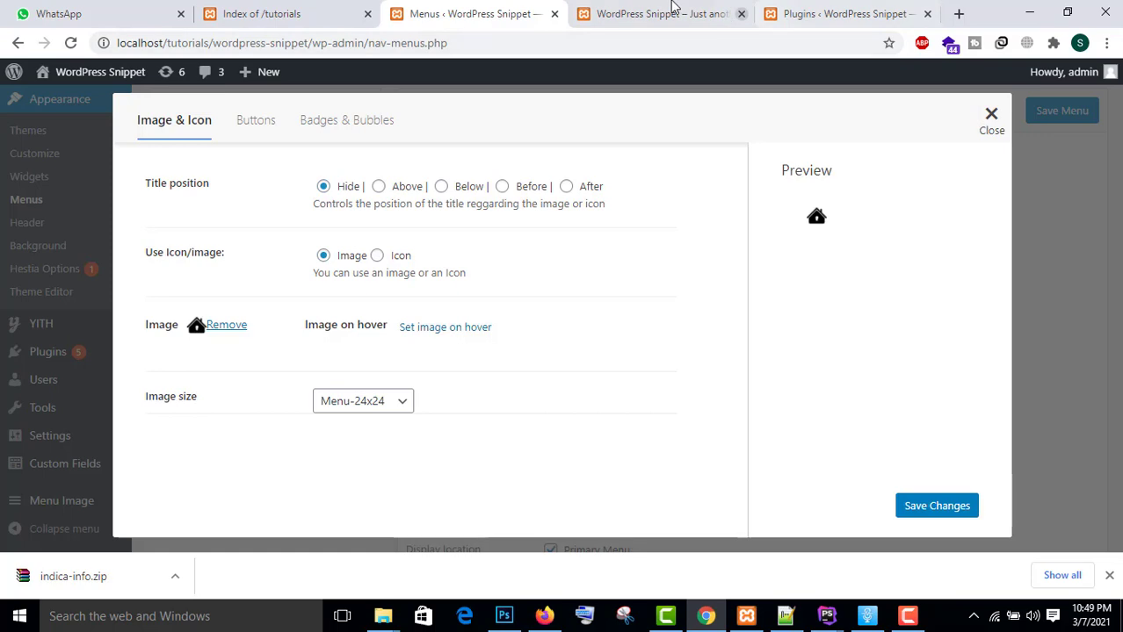
Step: Reload the site's front page to check the Home and Contact items, and close Home's Menu Image settings in the menu editor
left_click(593, 26)
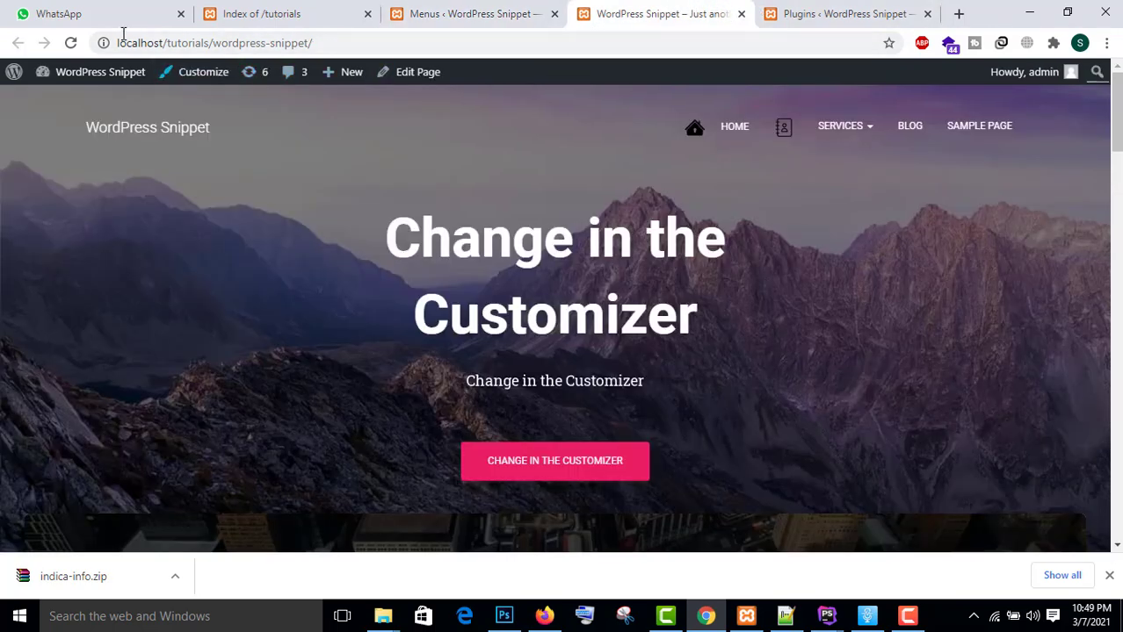
left_click(70, 42)
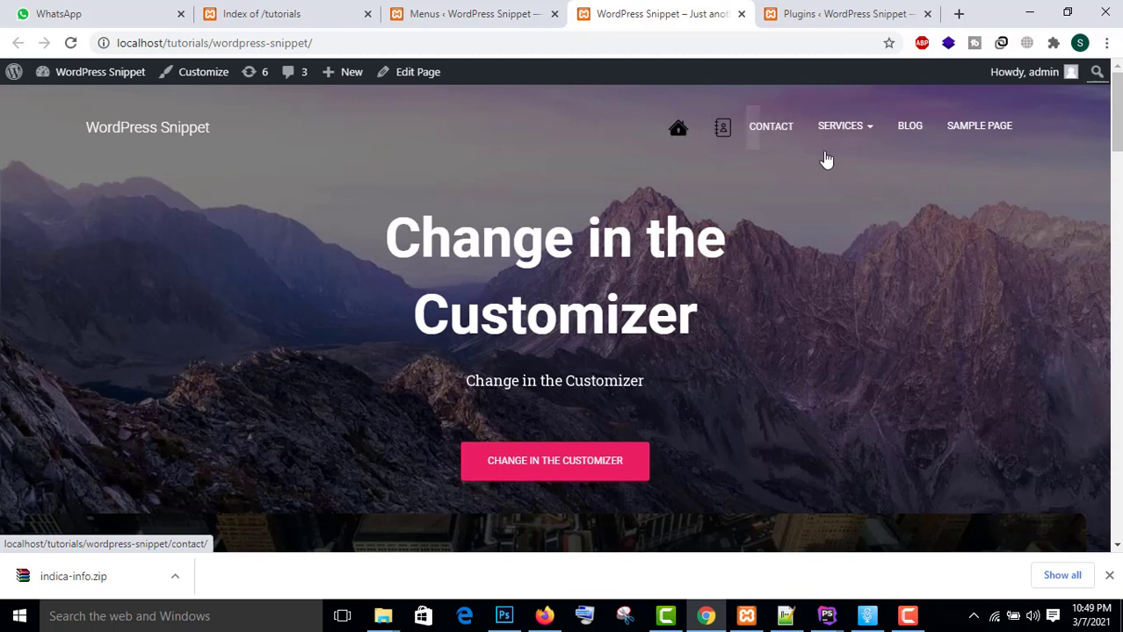
left_click(515, 14)
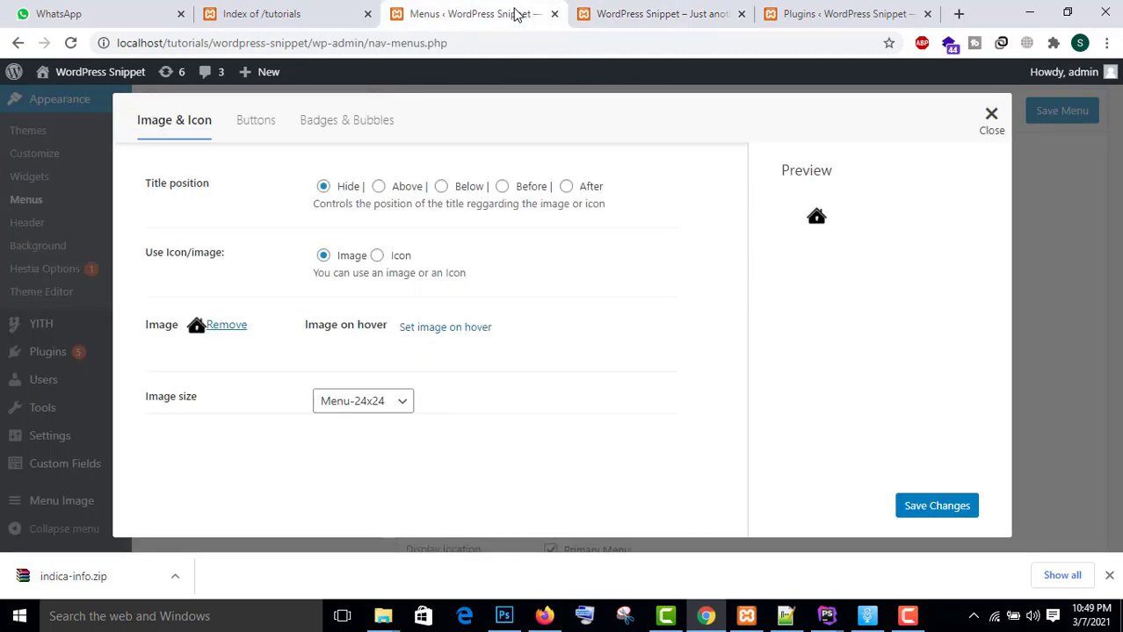
left_click(990, 115)
Step: Remove the Contact item's image in its Menu Image settings, keeping the Image option selected, and save the changes
mouse_move(509, 255)
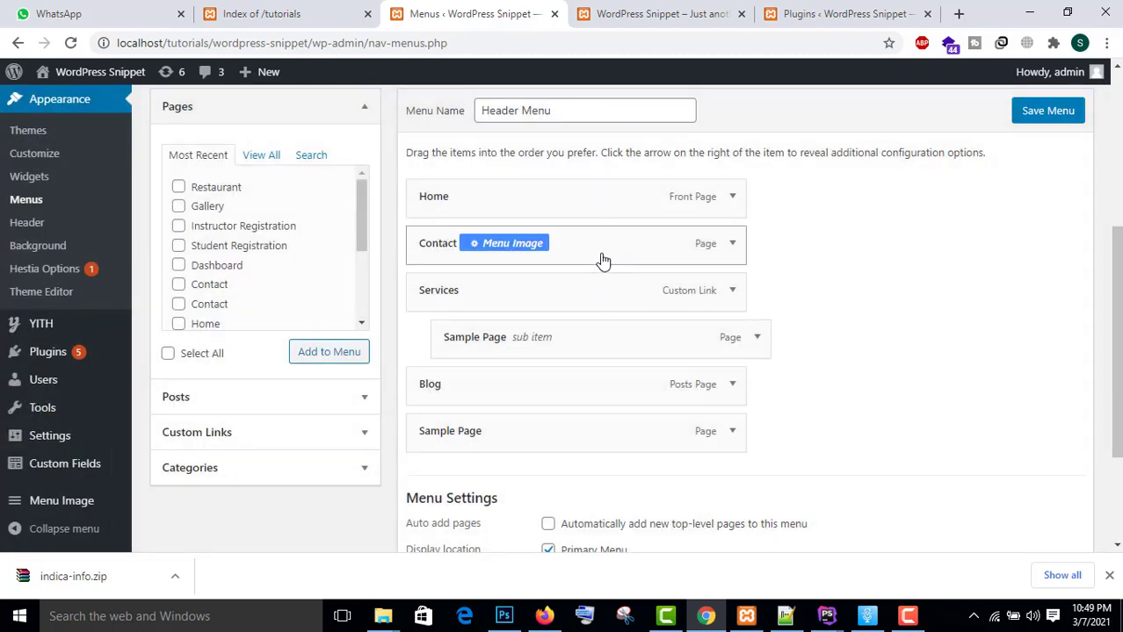
left_click(506, 243)
left_click(377, 256)
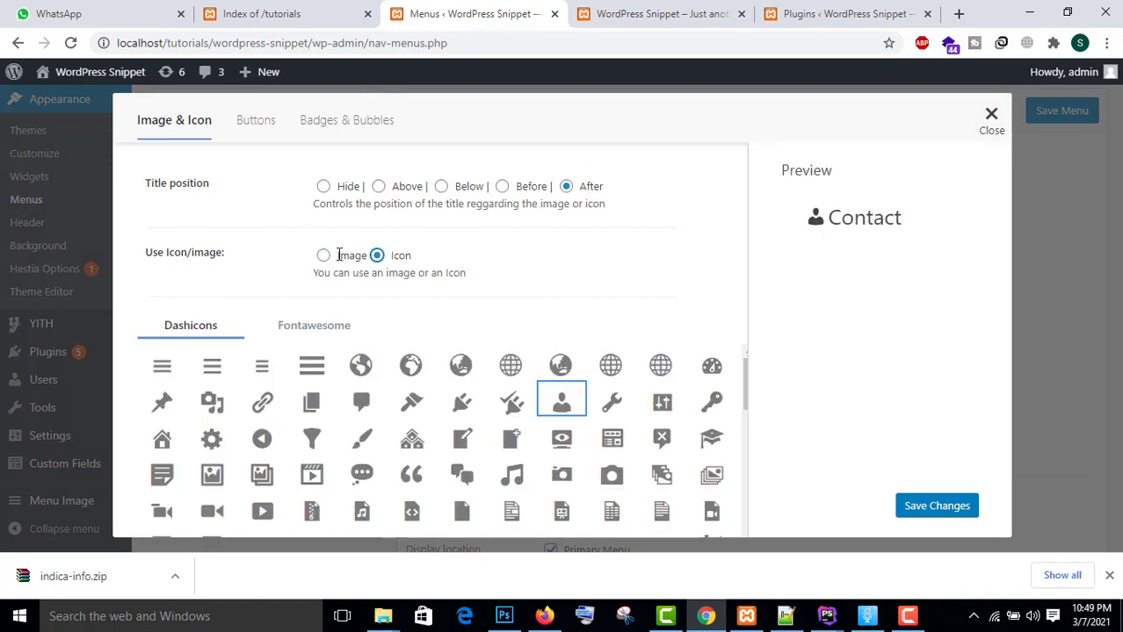
left_click(323, 257)
left_click(215, 336)
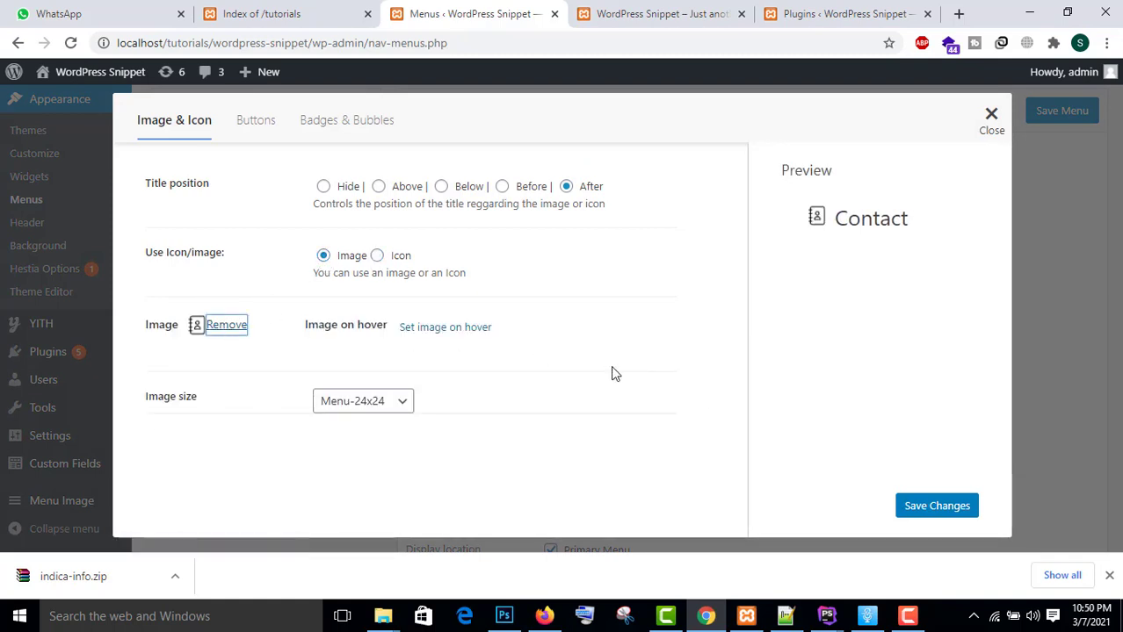
left_click(933, 505)
Step: Reload the front page to check the header menu, visit the Contact and Home pages through it, and return to the menu editor
left_click(659, 12)
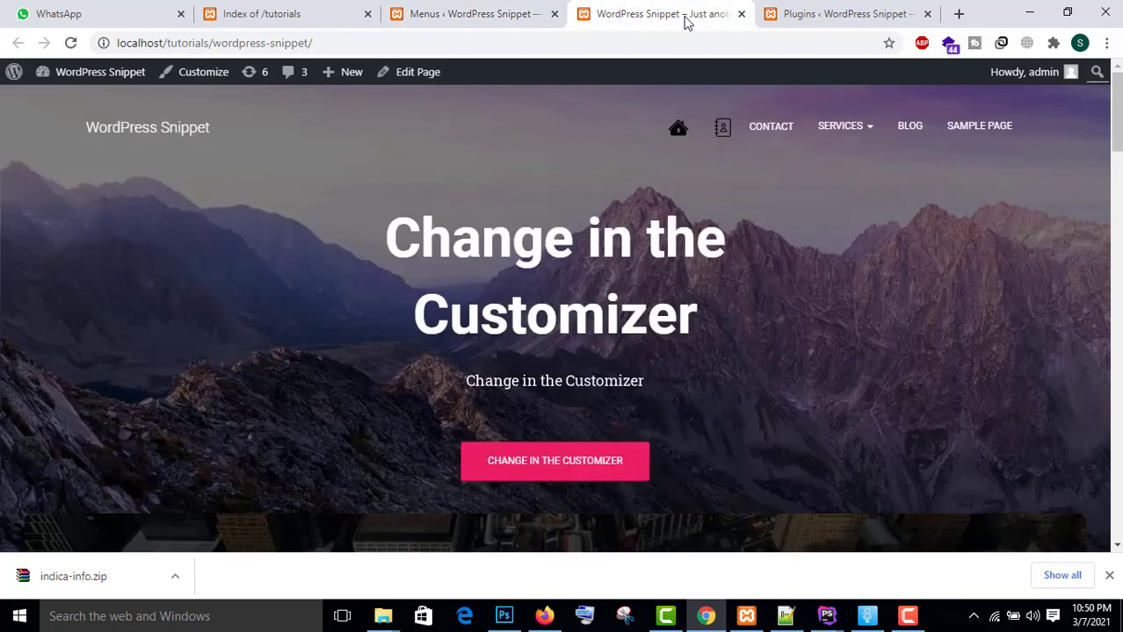
left_click(72, 44)
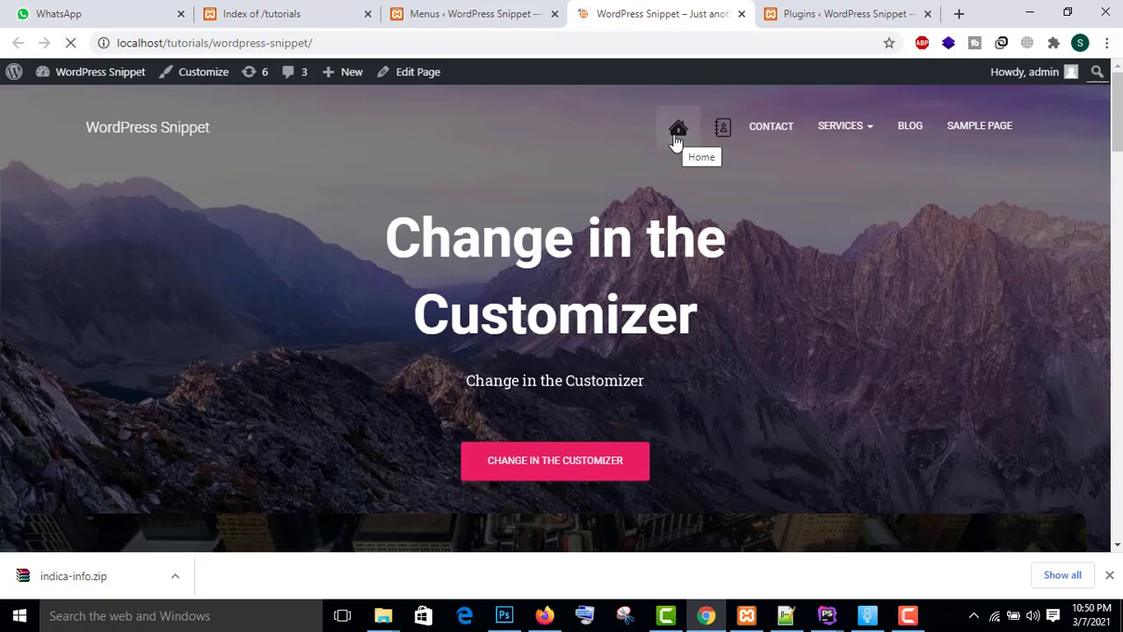
scroll(829, 195, "down", 3)
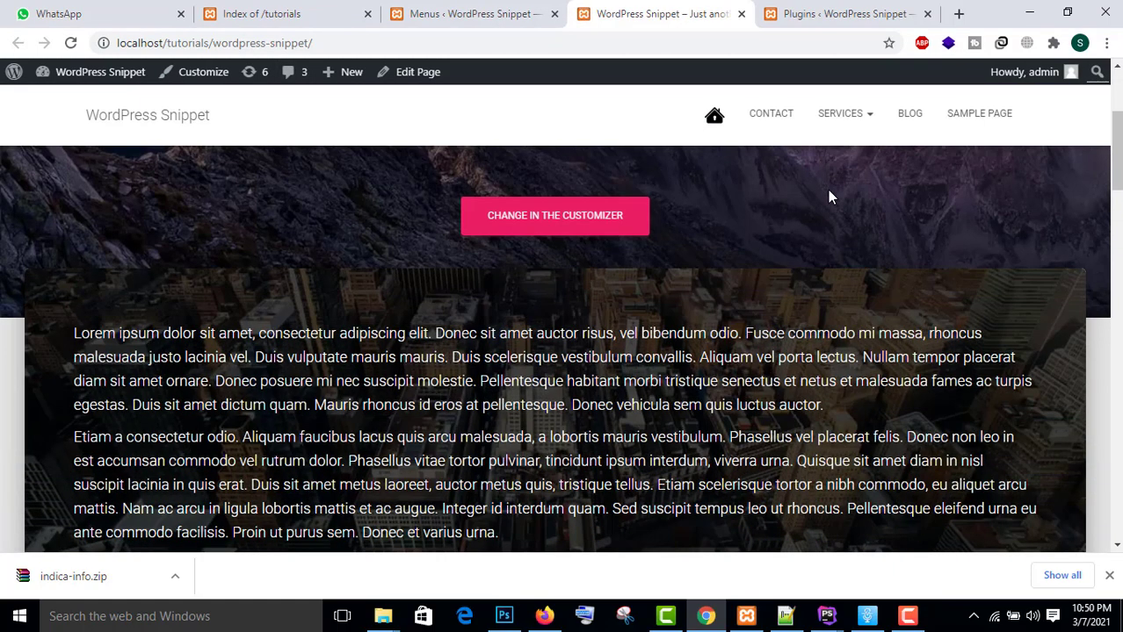
scroll(795, 180, "up", 1)
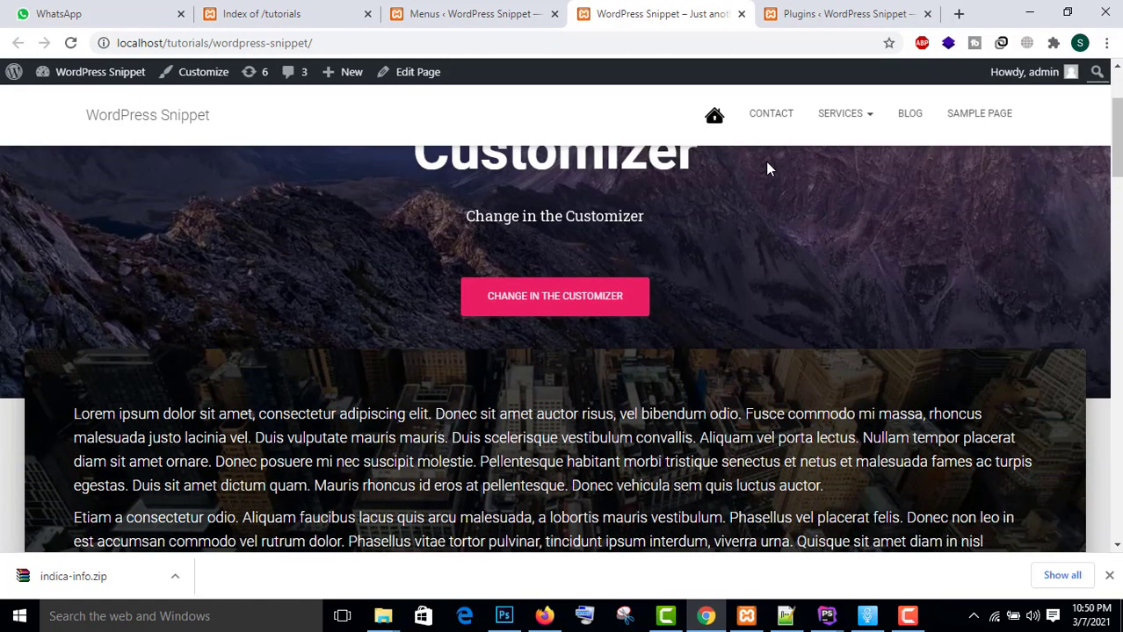
left_click(753, 115)
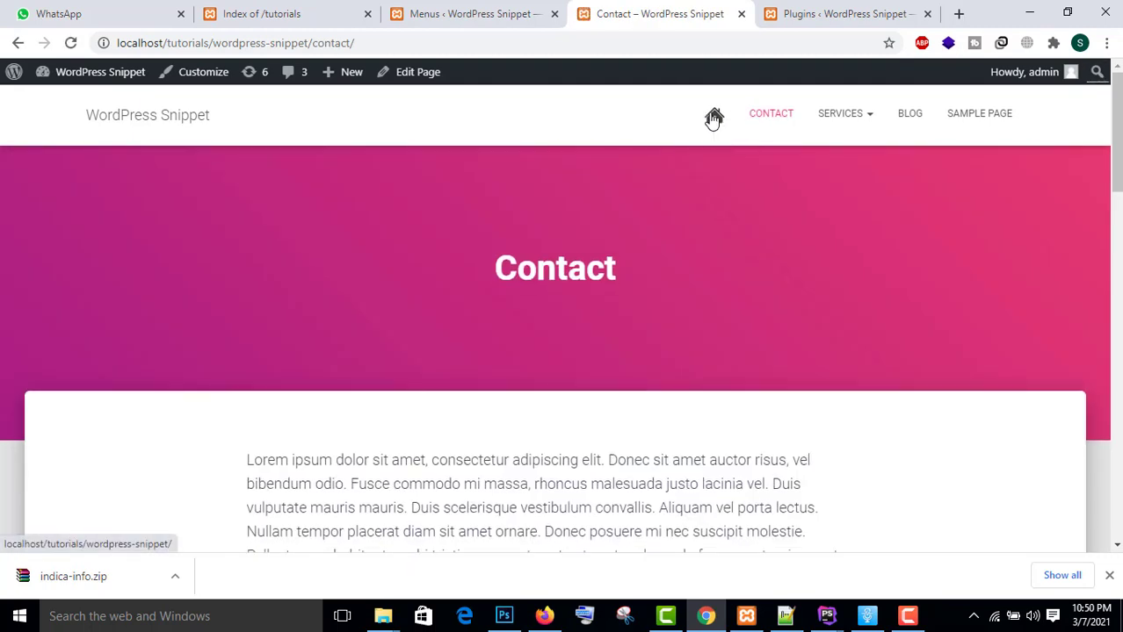
left_click(712, 116)
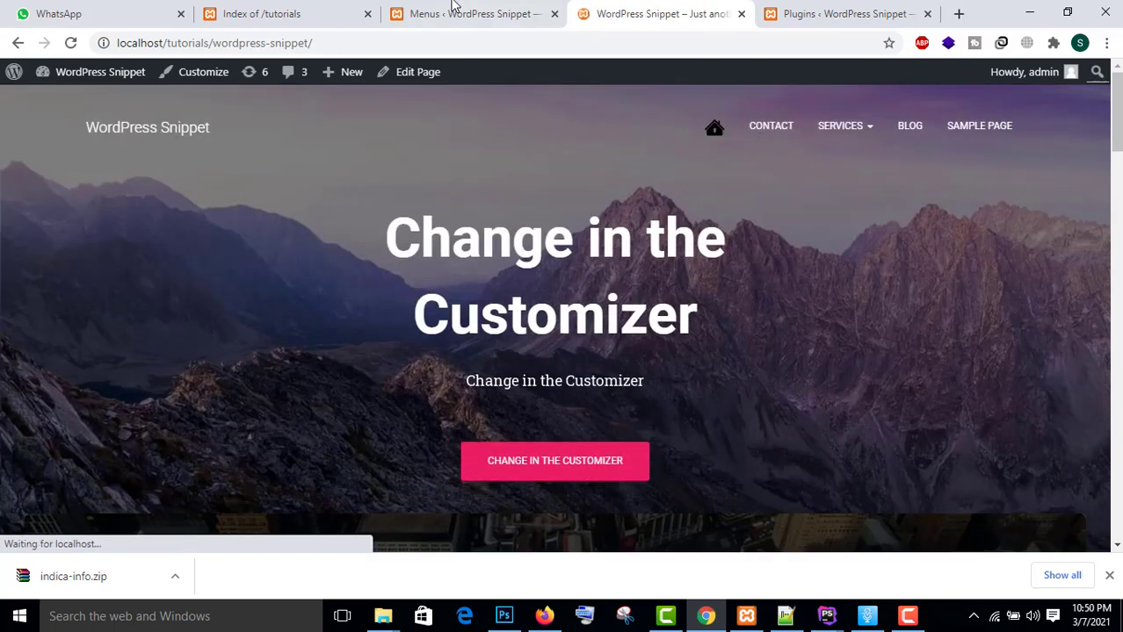
left_click(447, 10)
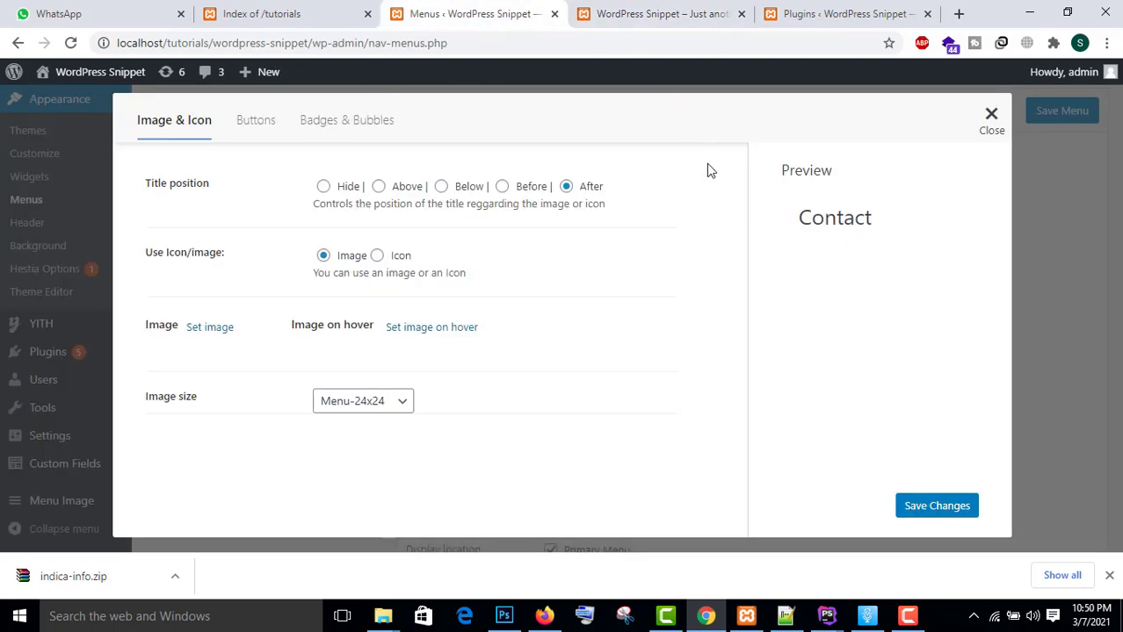
Step: Switch the Contact item from image to icon, save the changes, and close its Menu Image settings
left_click(377, 256)
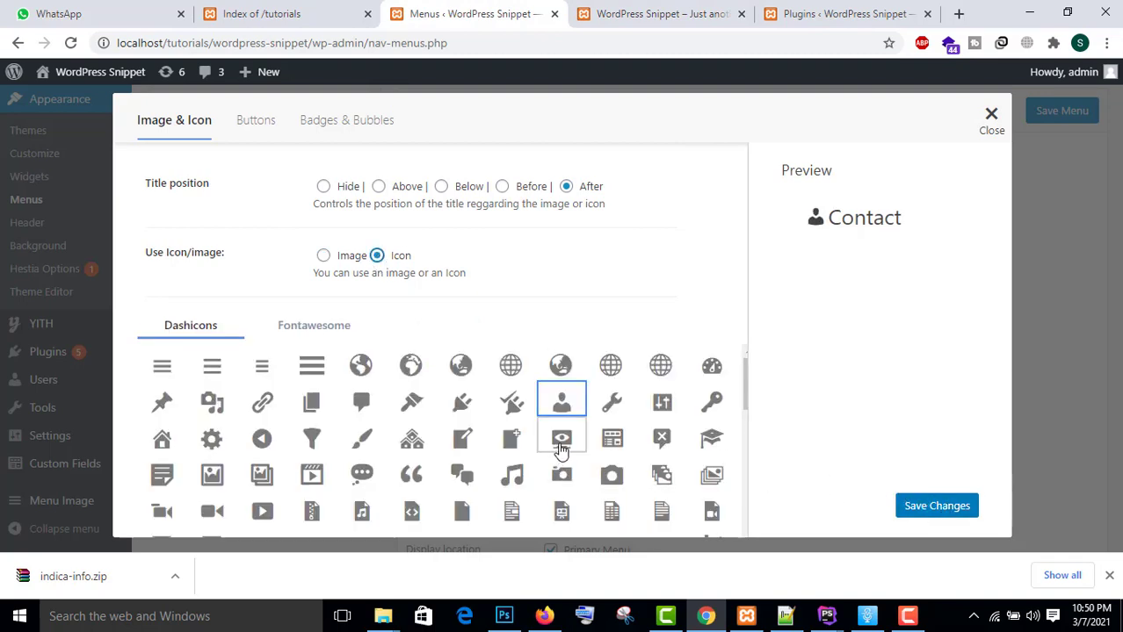
left_click(936, 508)
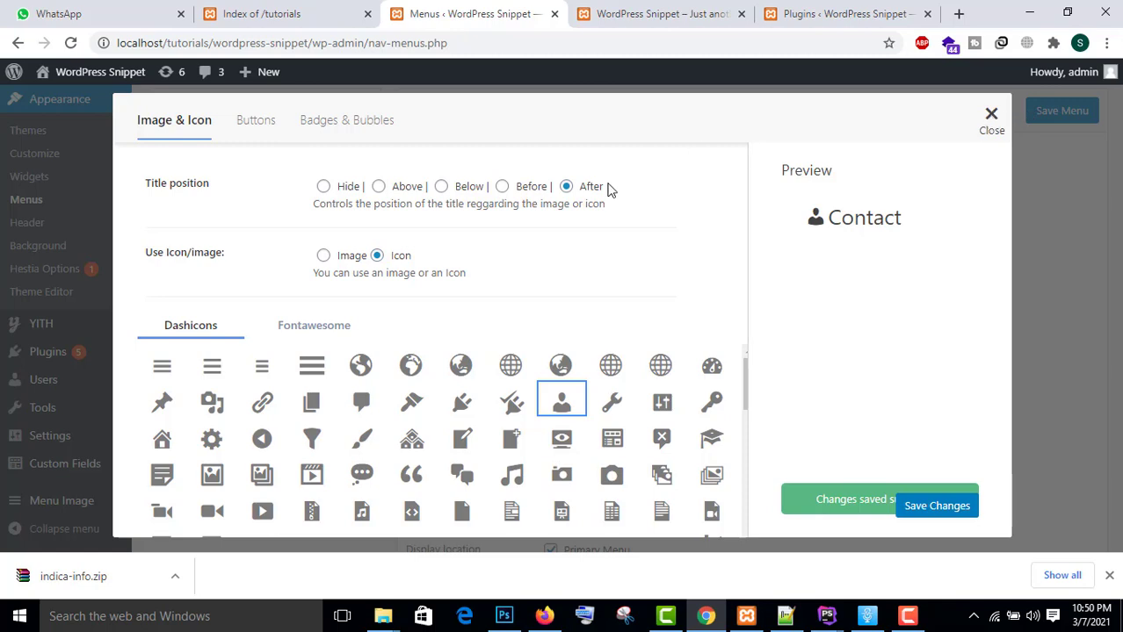
key("Escape")
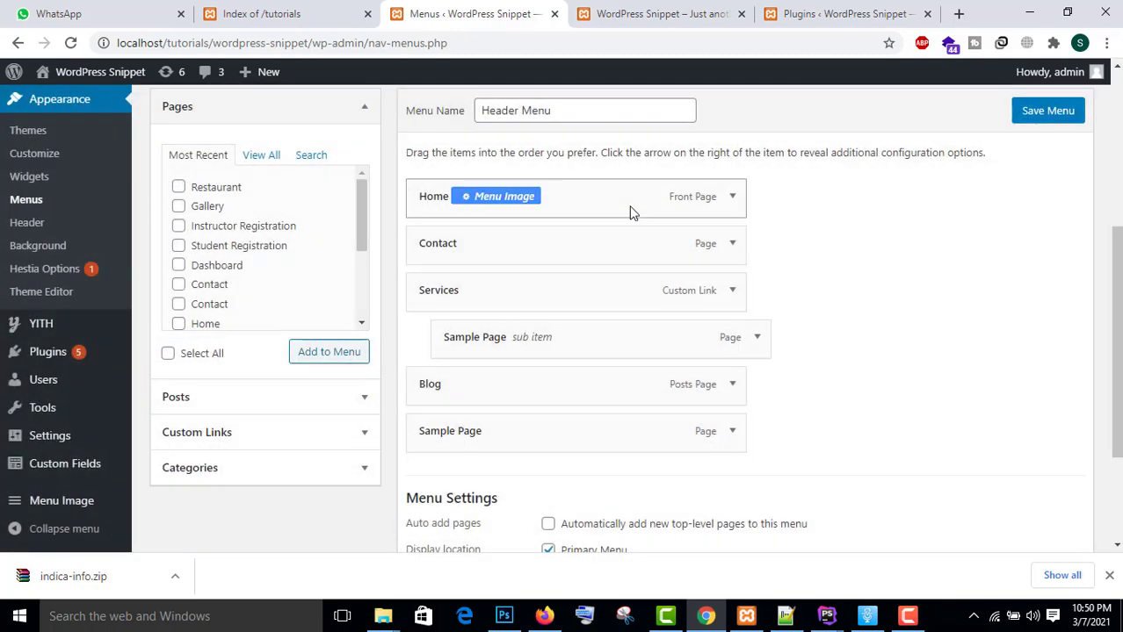
Step: Switch the Home item from image to icon in its Menu Image settings and save the changes
left_click(503, 196)
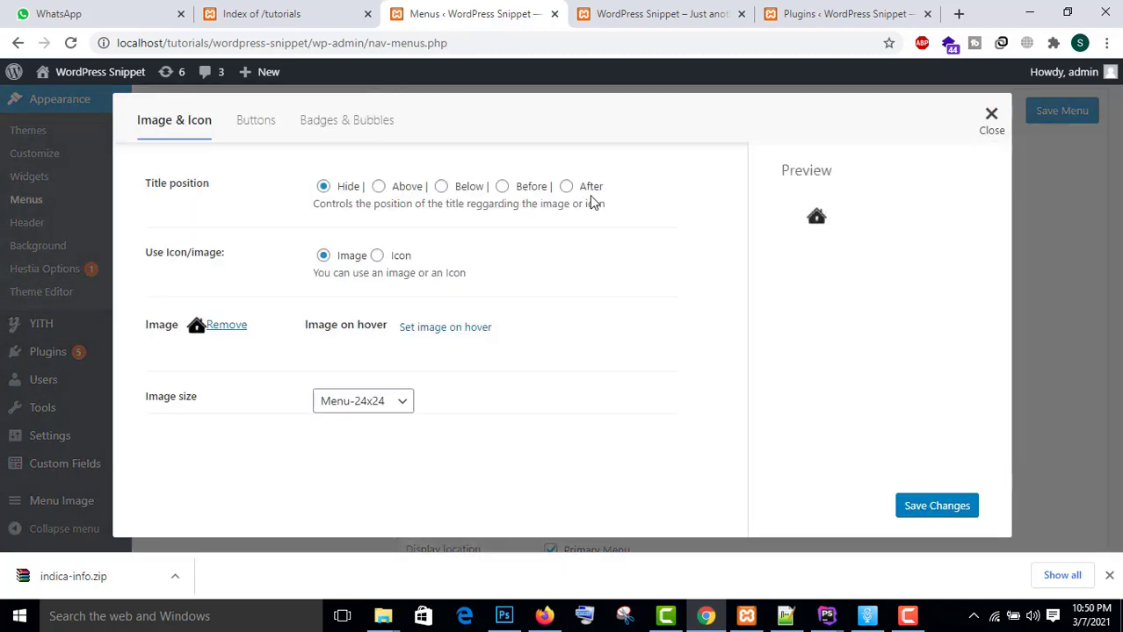
left_click(377, 255)
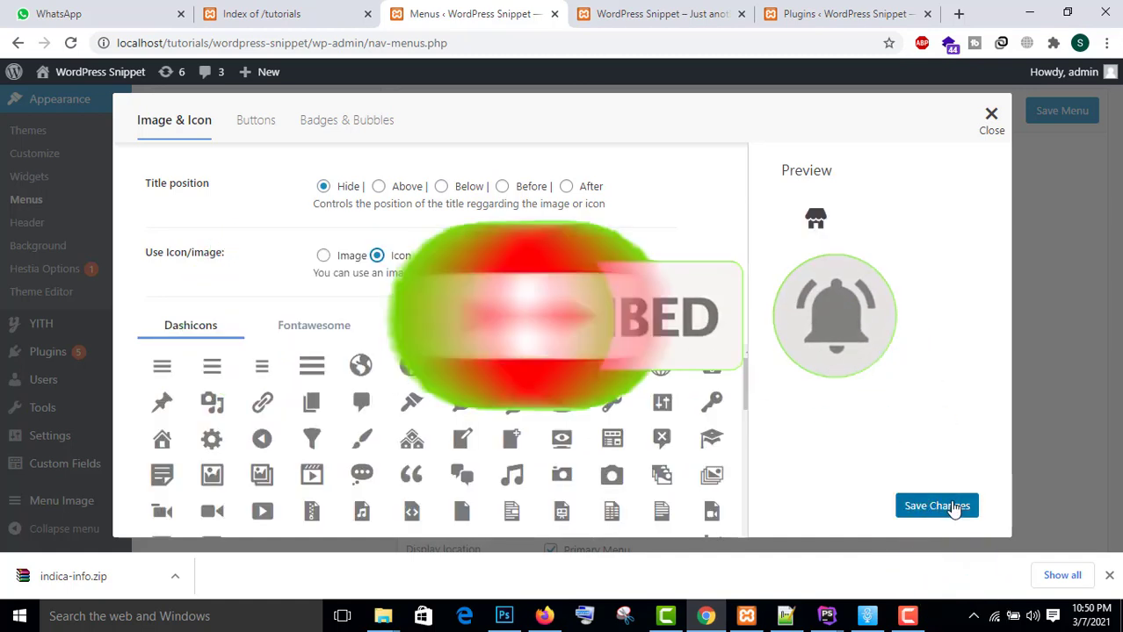
left_click(936, 505)
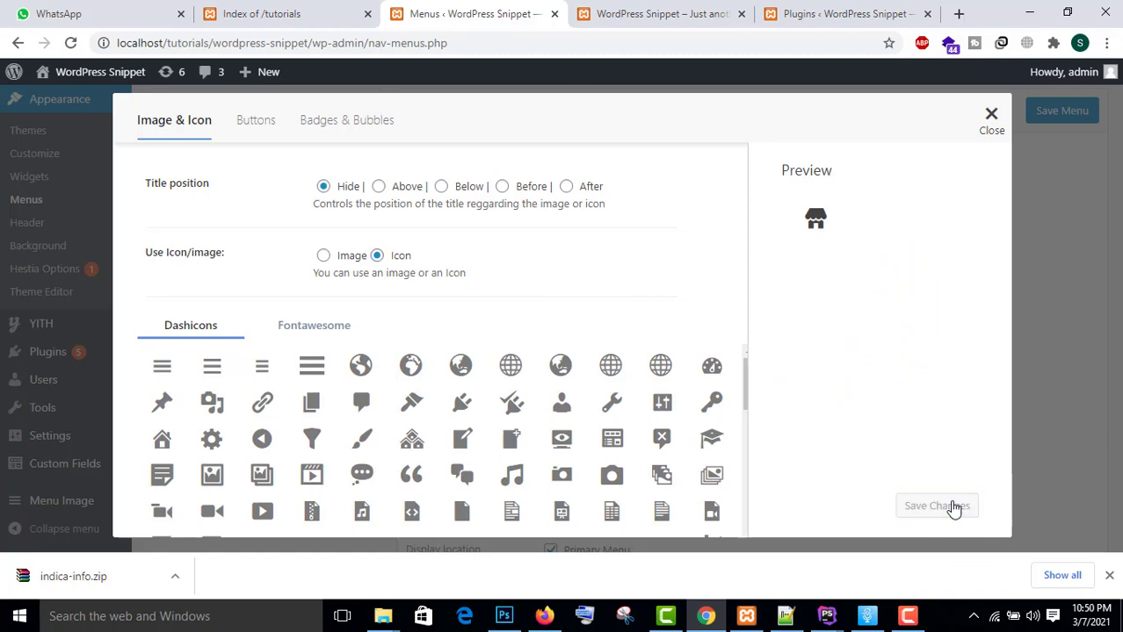